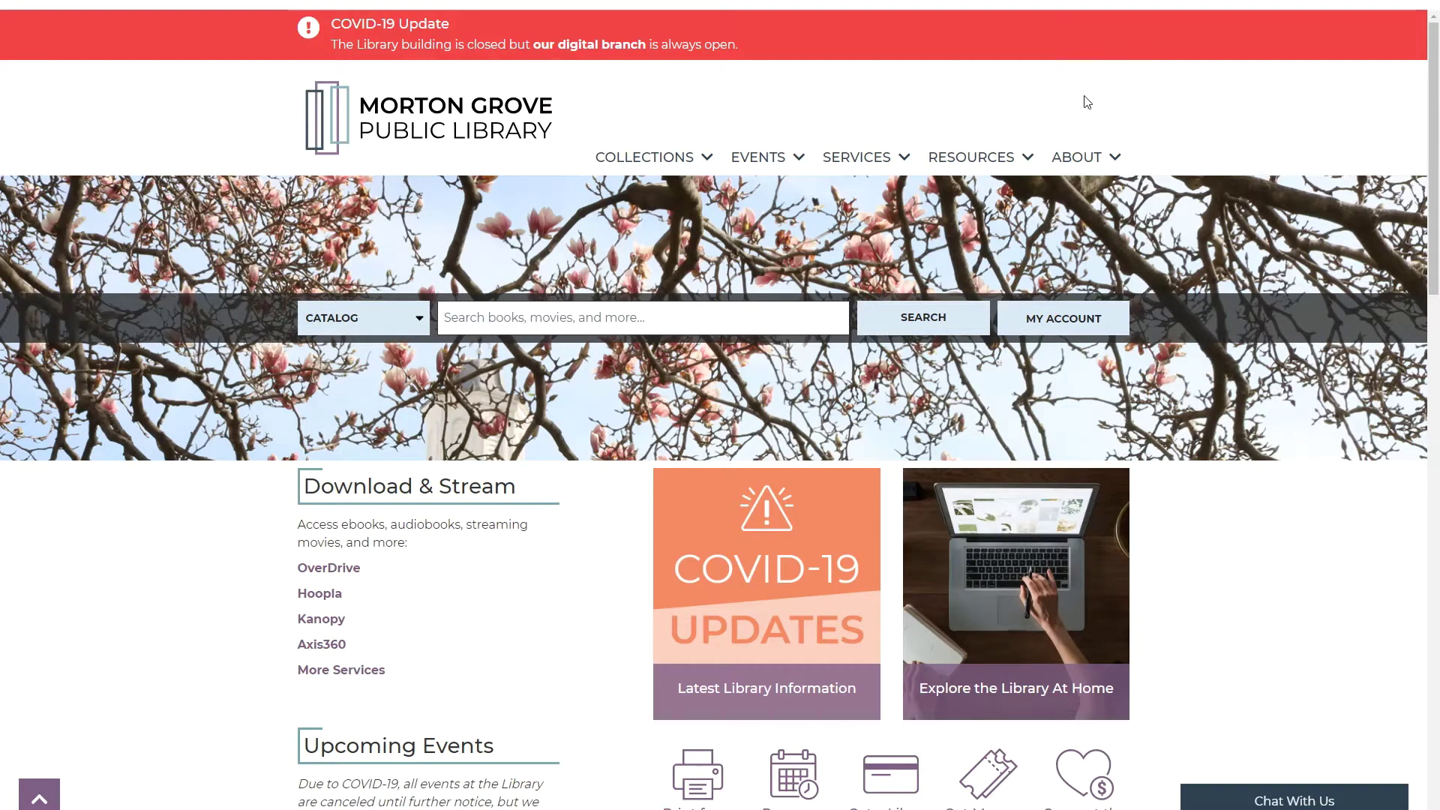
- Open Ancestry: Library Edition from the library site's Resources > Databases list
left_click(980, 154)
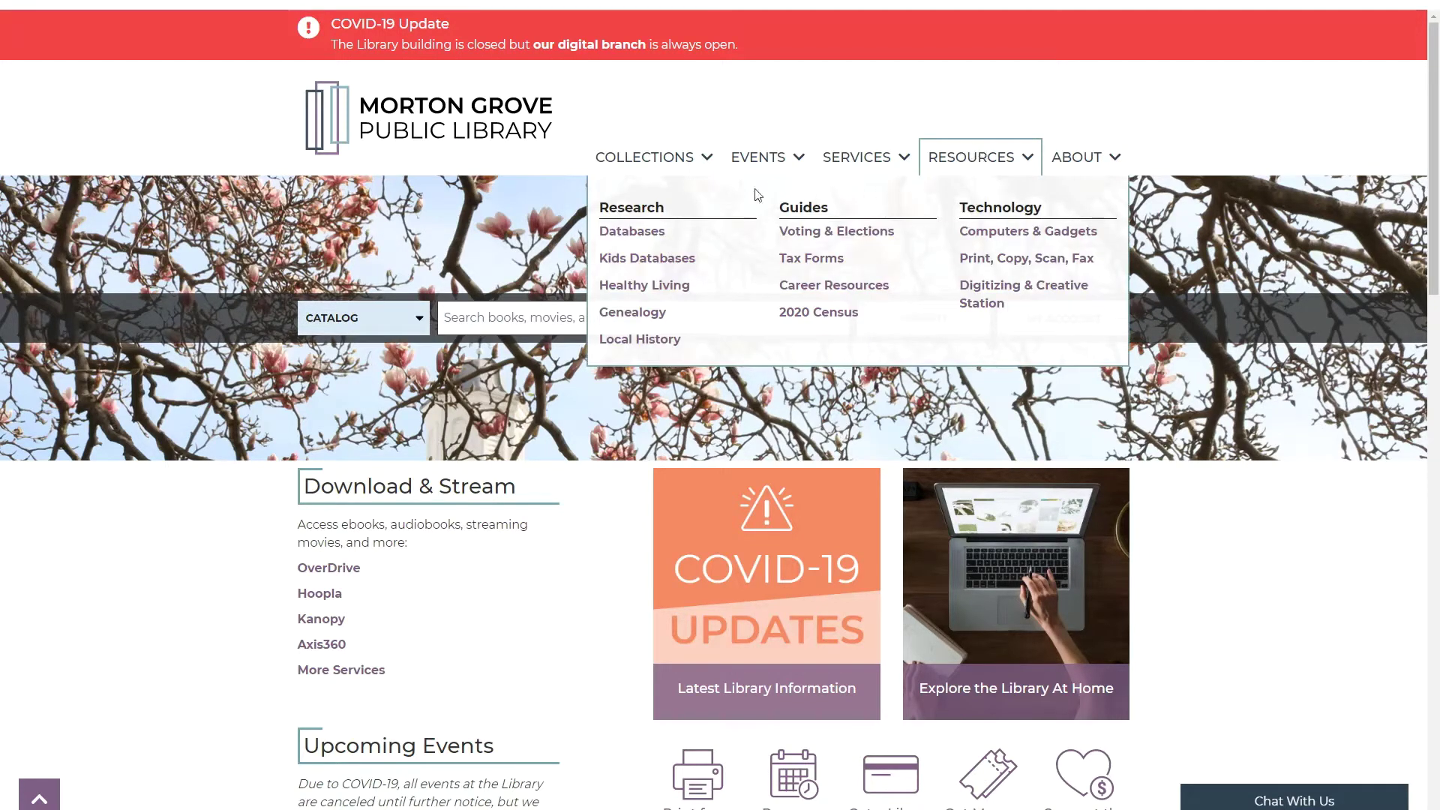
left_click(645, 230)
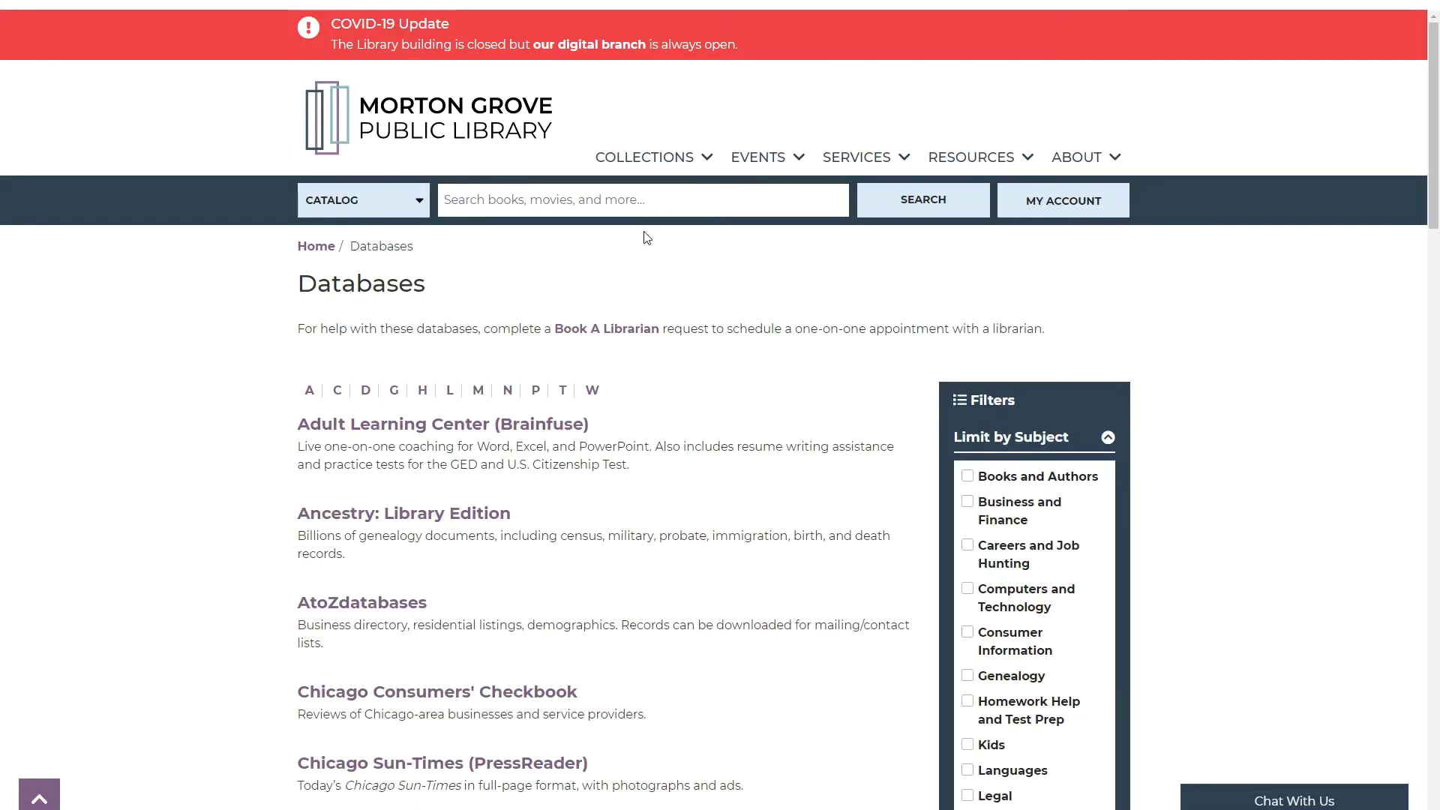
left_click(465, 514)
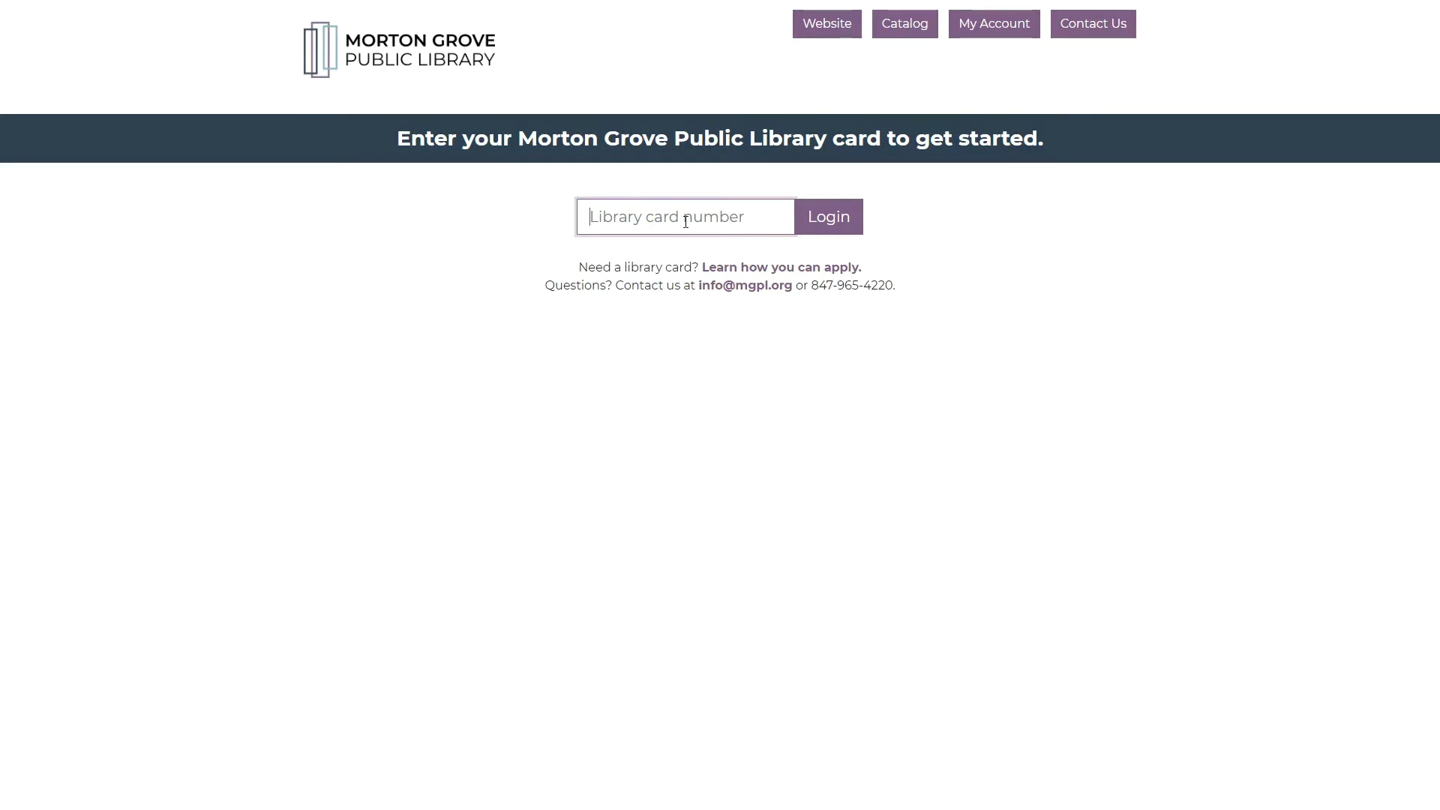
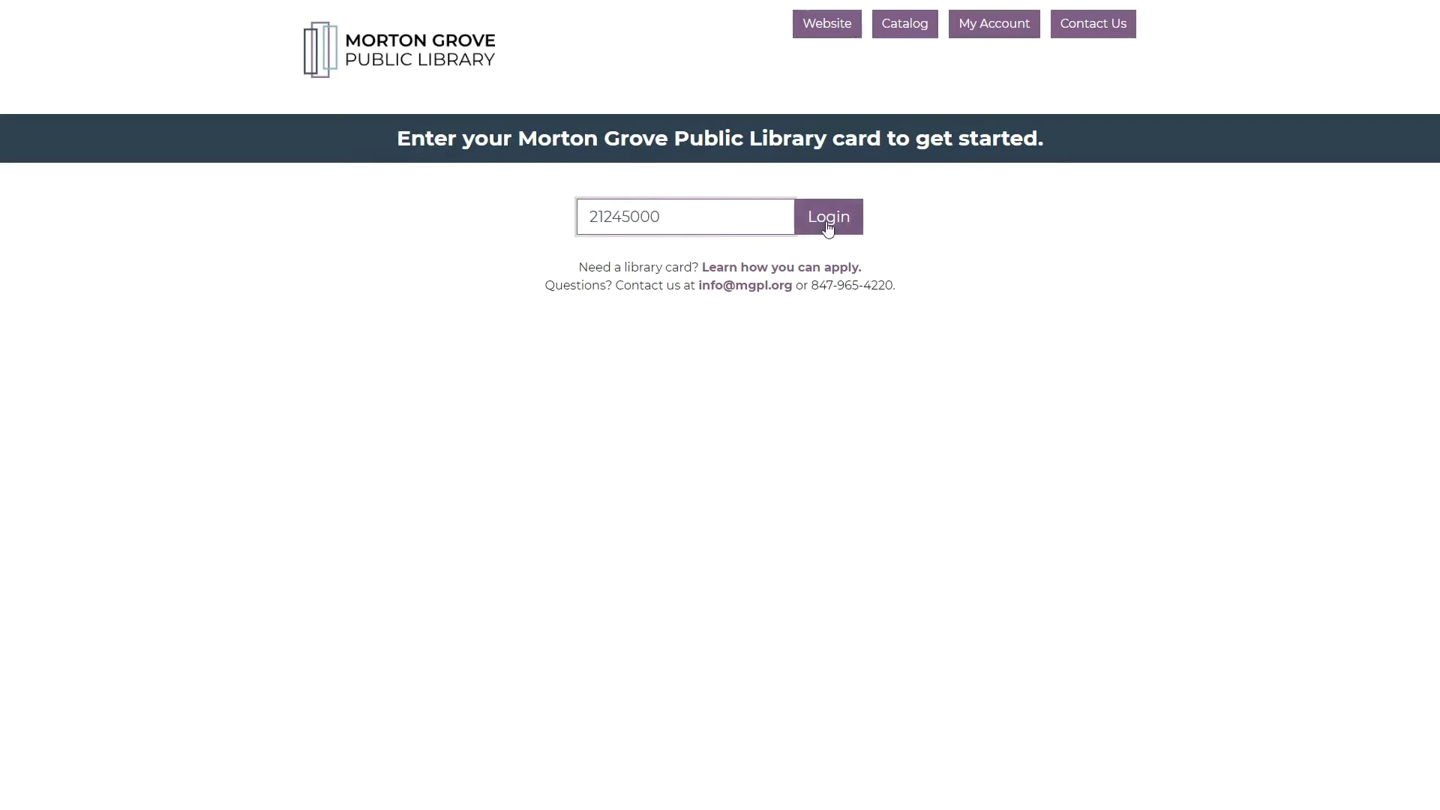
- Log in to Ancestry Library Edition with the library card number
left_click(823, 233)
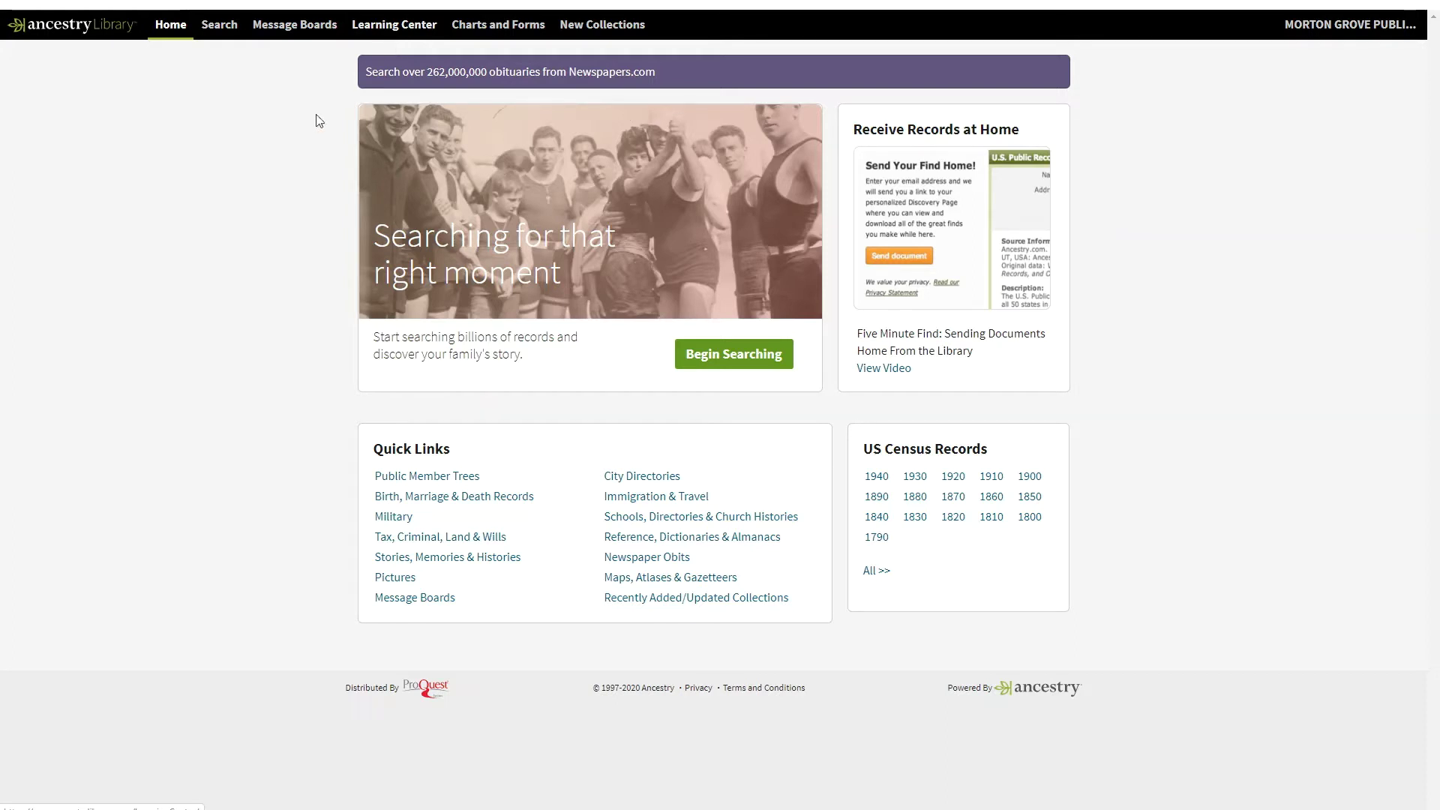
- Begin a new records search from the Ancestry Library home page
left_click(752, 366)
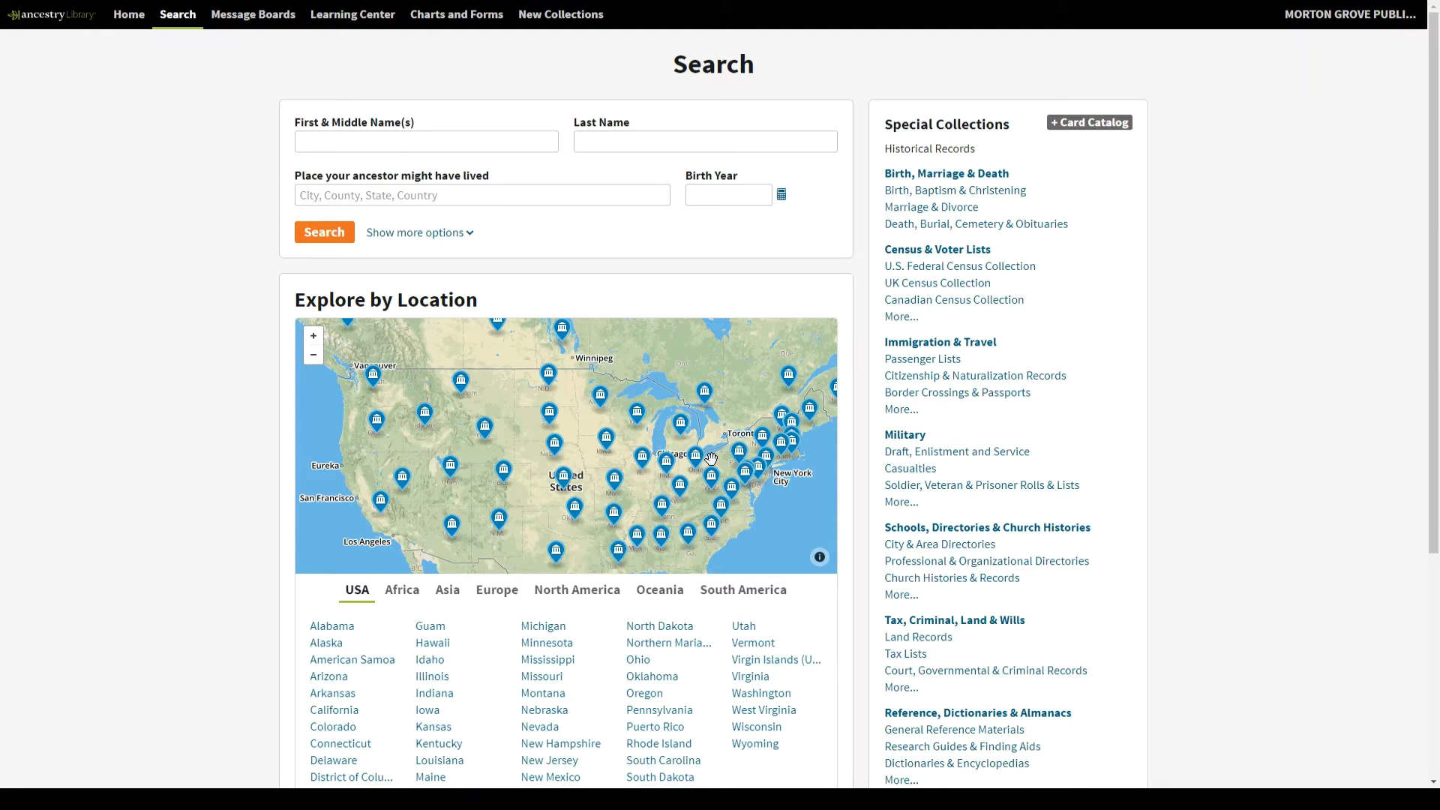
mouse_move(691, 429)
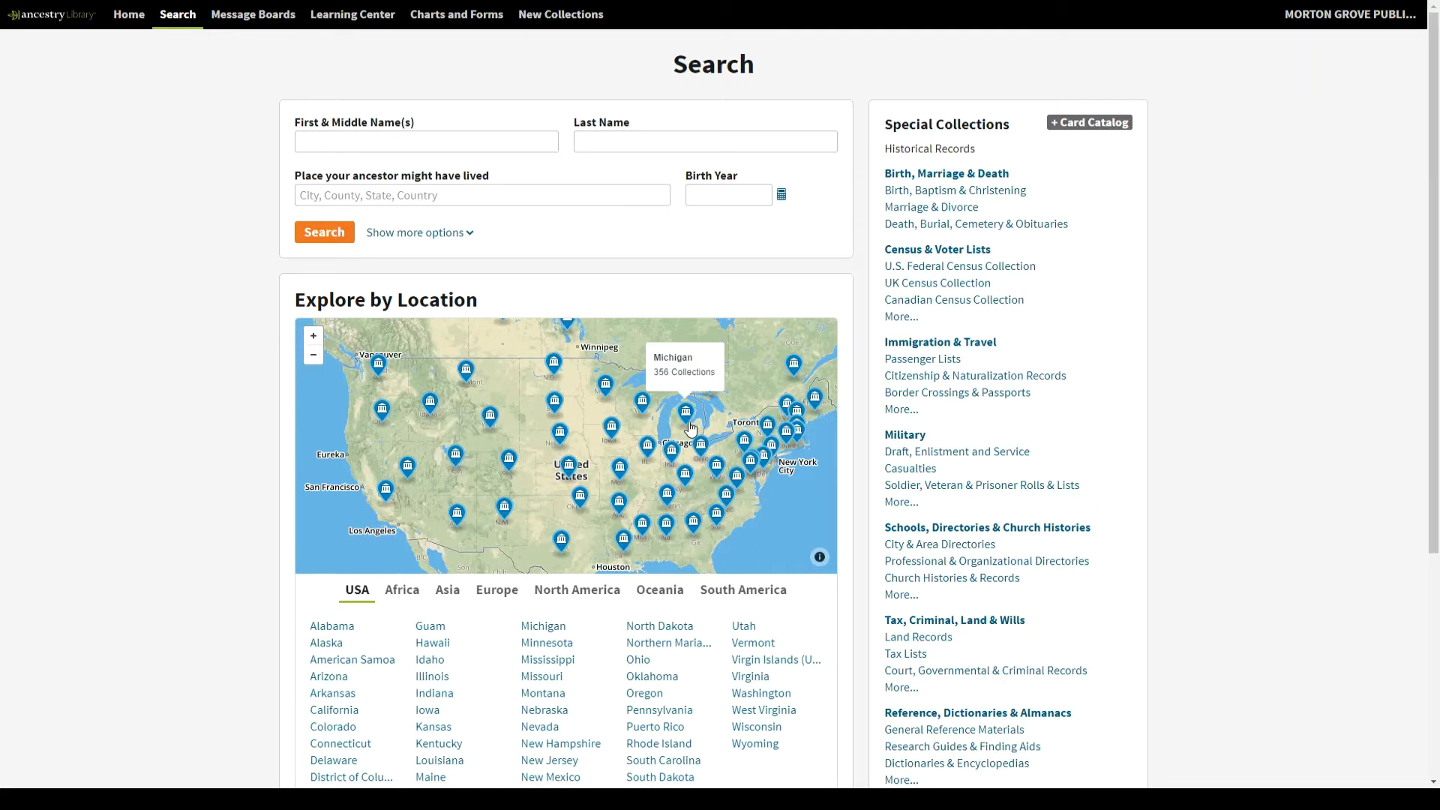
mouse_move(646, 495)
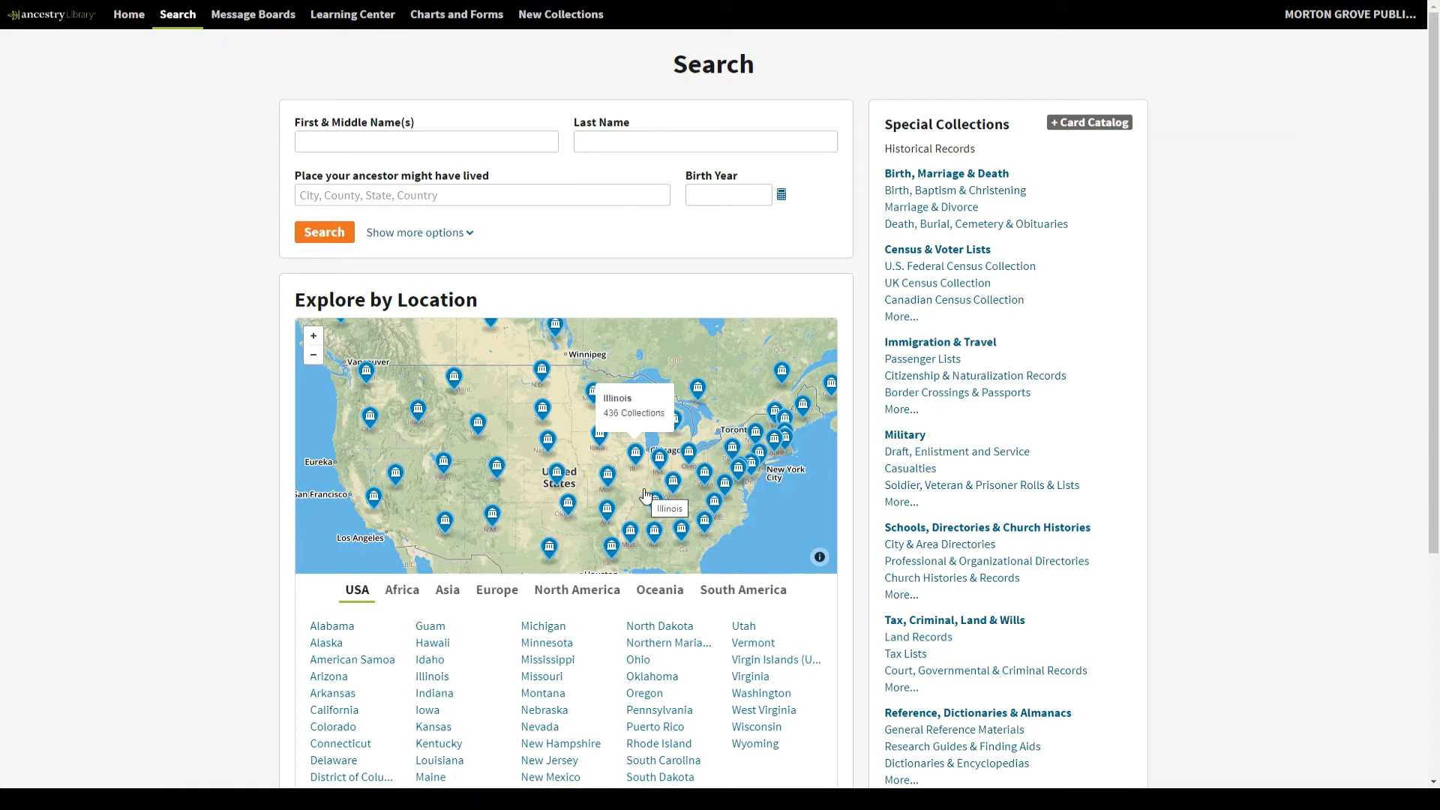
left_click(501, 144)
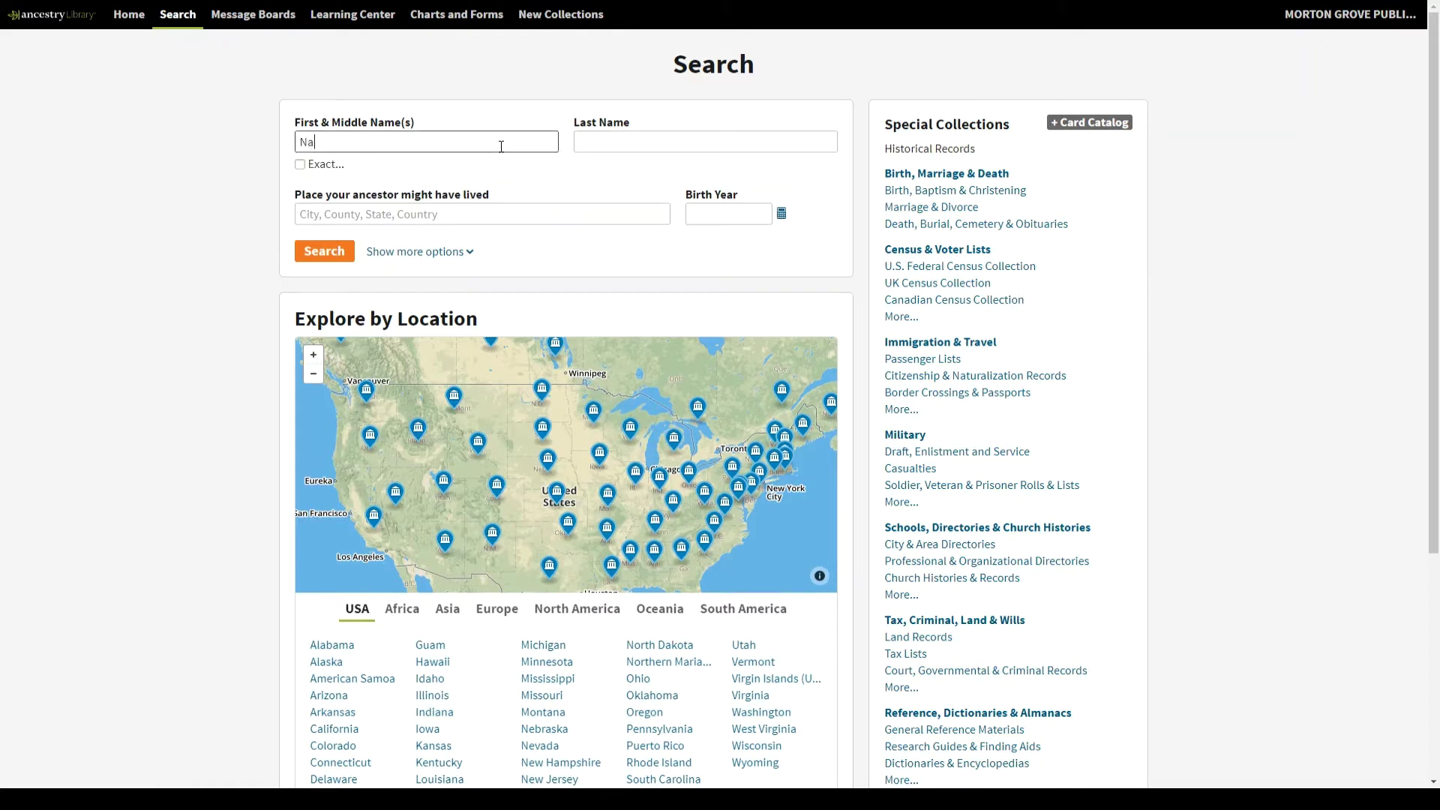
key("Tab")
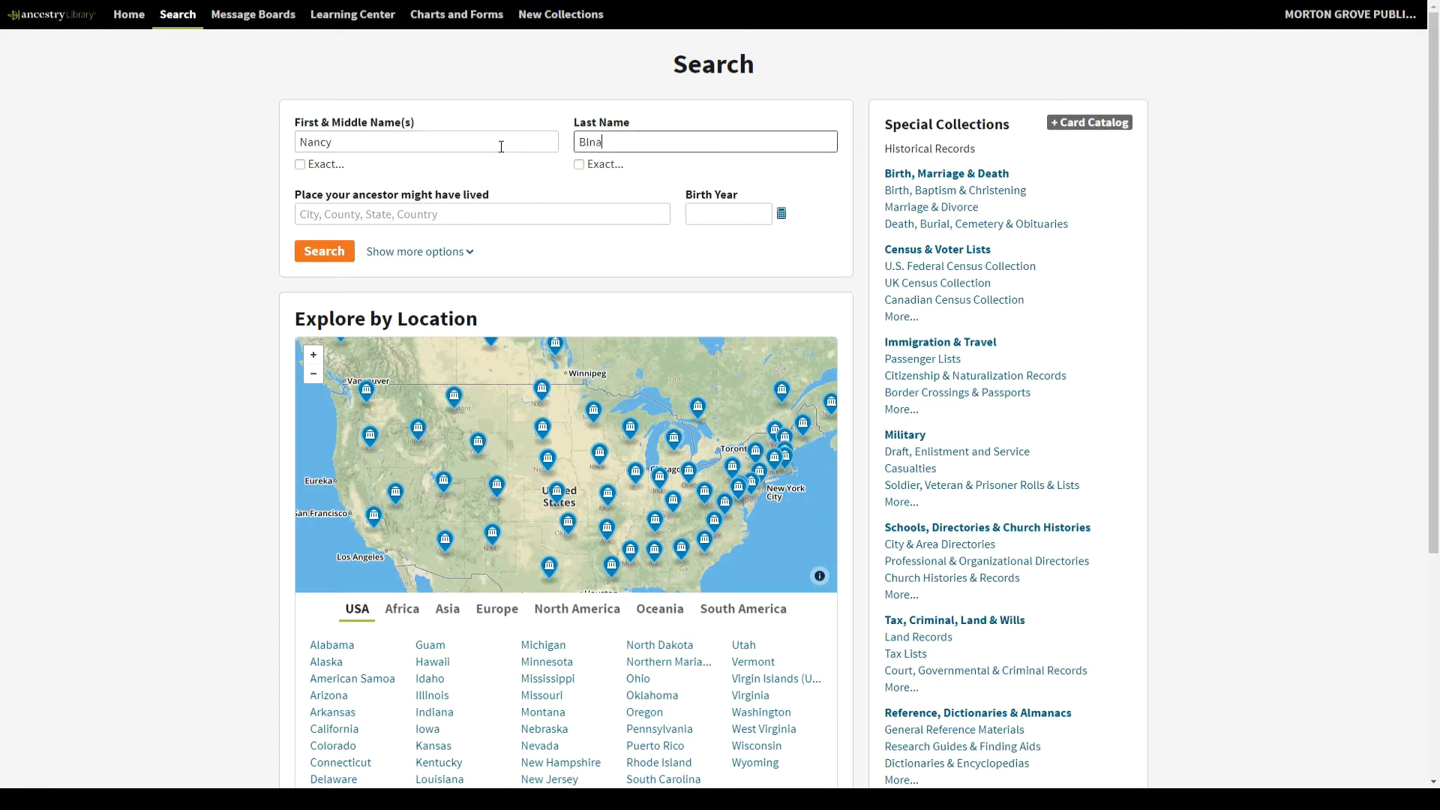
- Tick and then untick Exact for the first name, leaving name matching loose
left_click(331, 170)
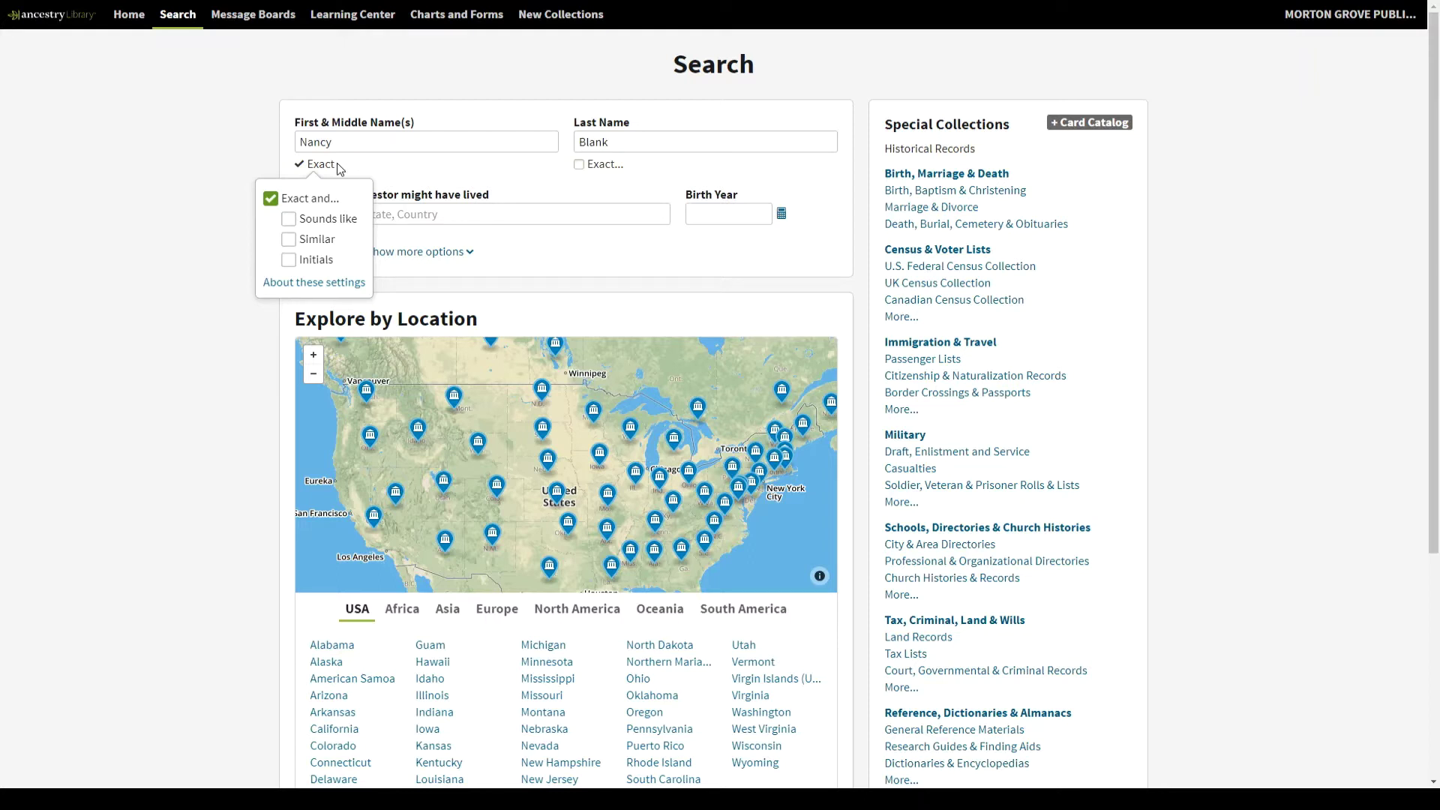
left_click(271, 200)
left_click(434, 183)
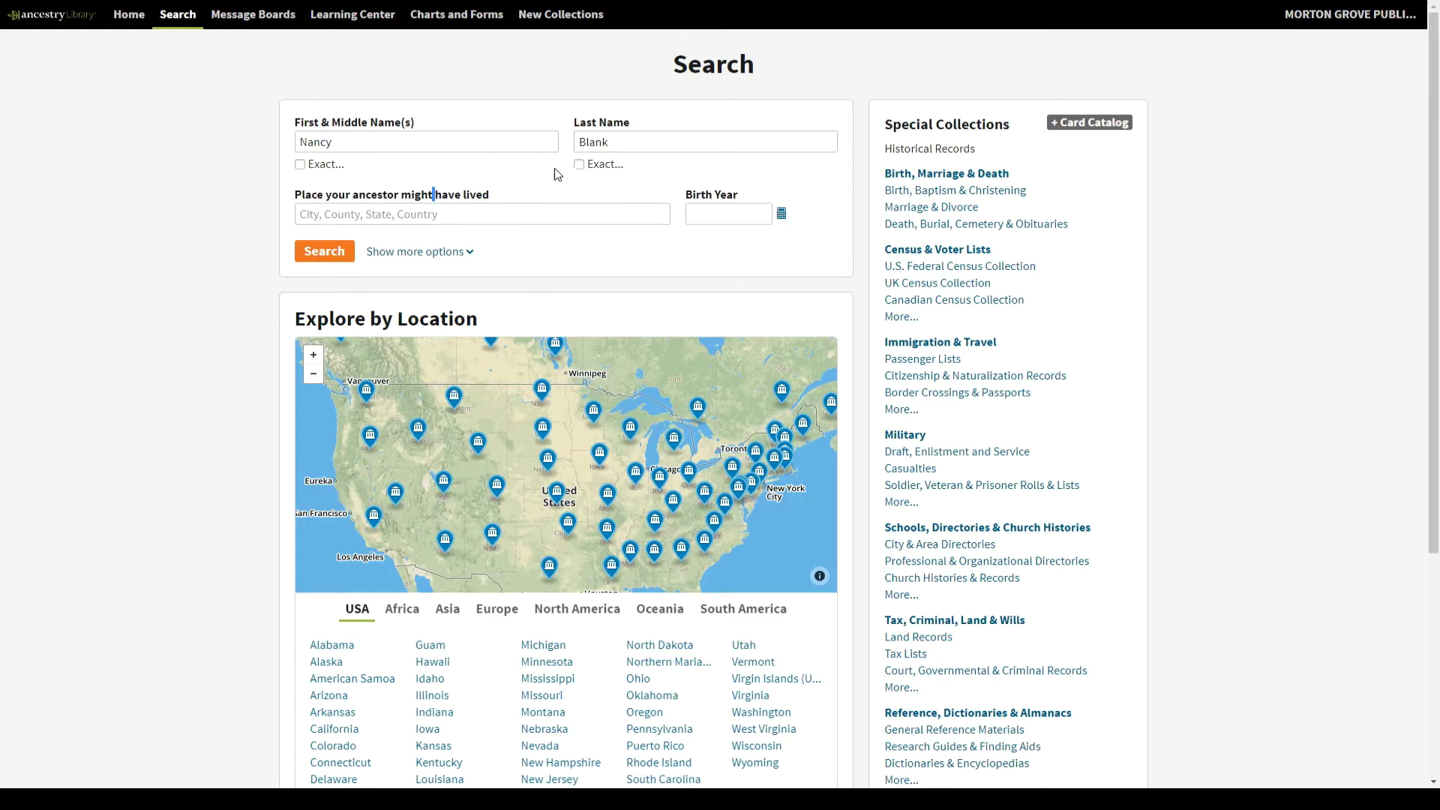
- Set the birth year to 1932 with a +/-2 years range
left_click(630, 146)
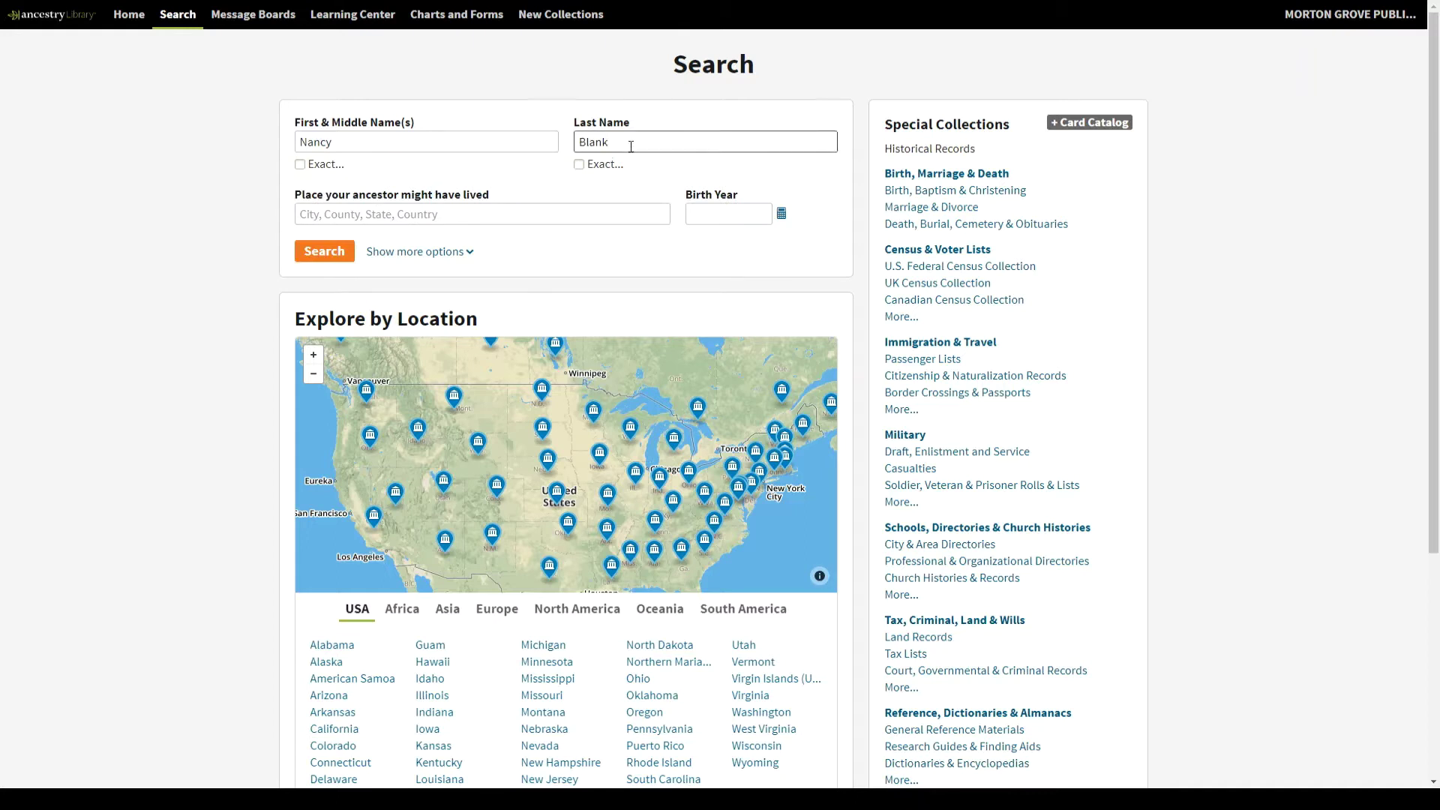
left_click(708, 215)
type("1932")
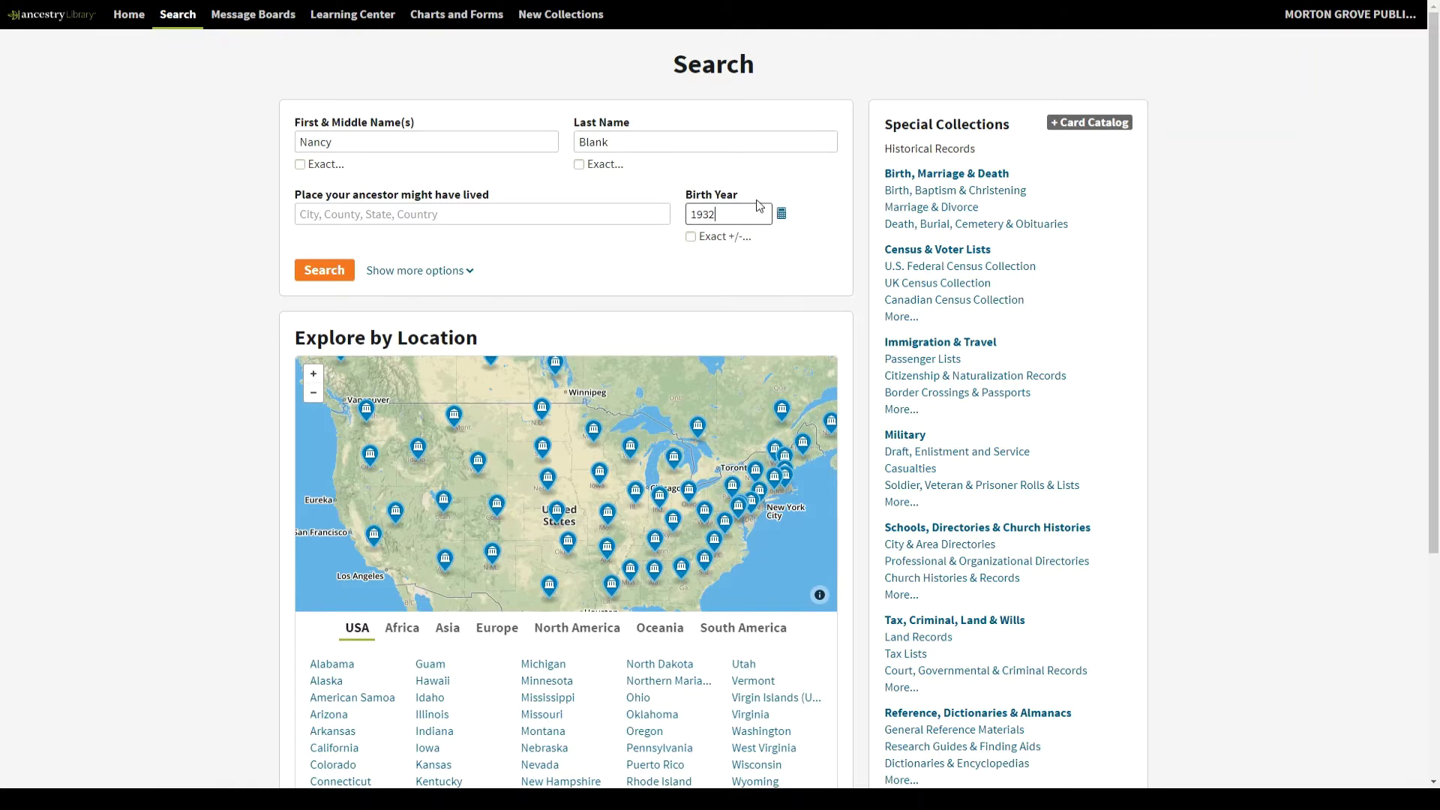
left_click(708, 240)
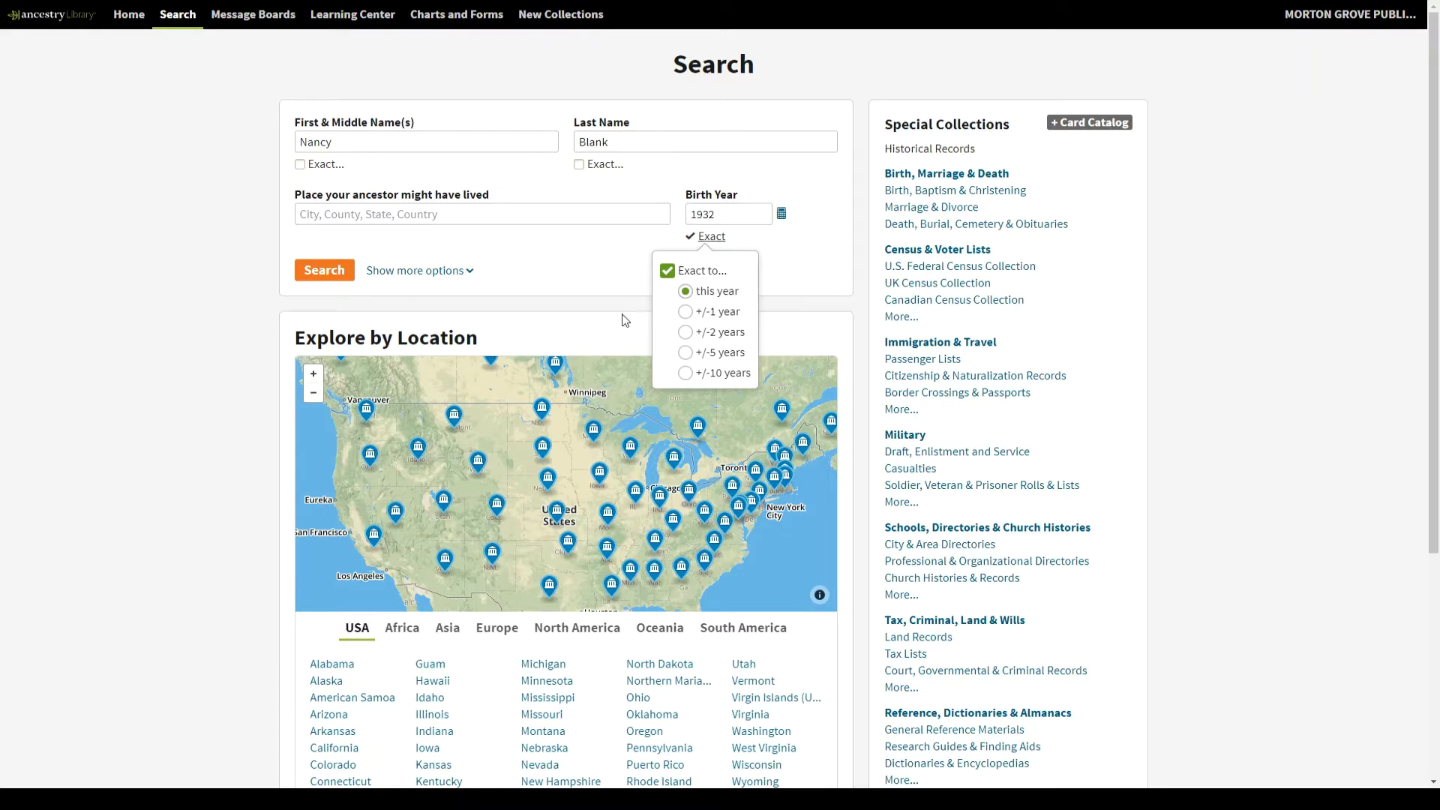
left_click(686, 334)
left_click(578, 261)
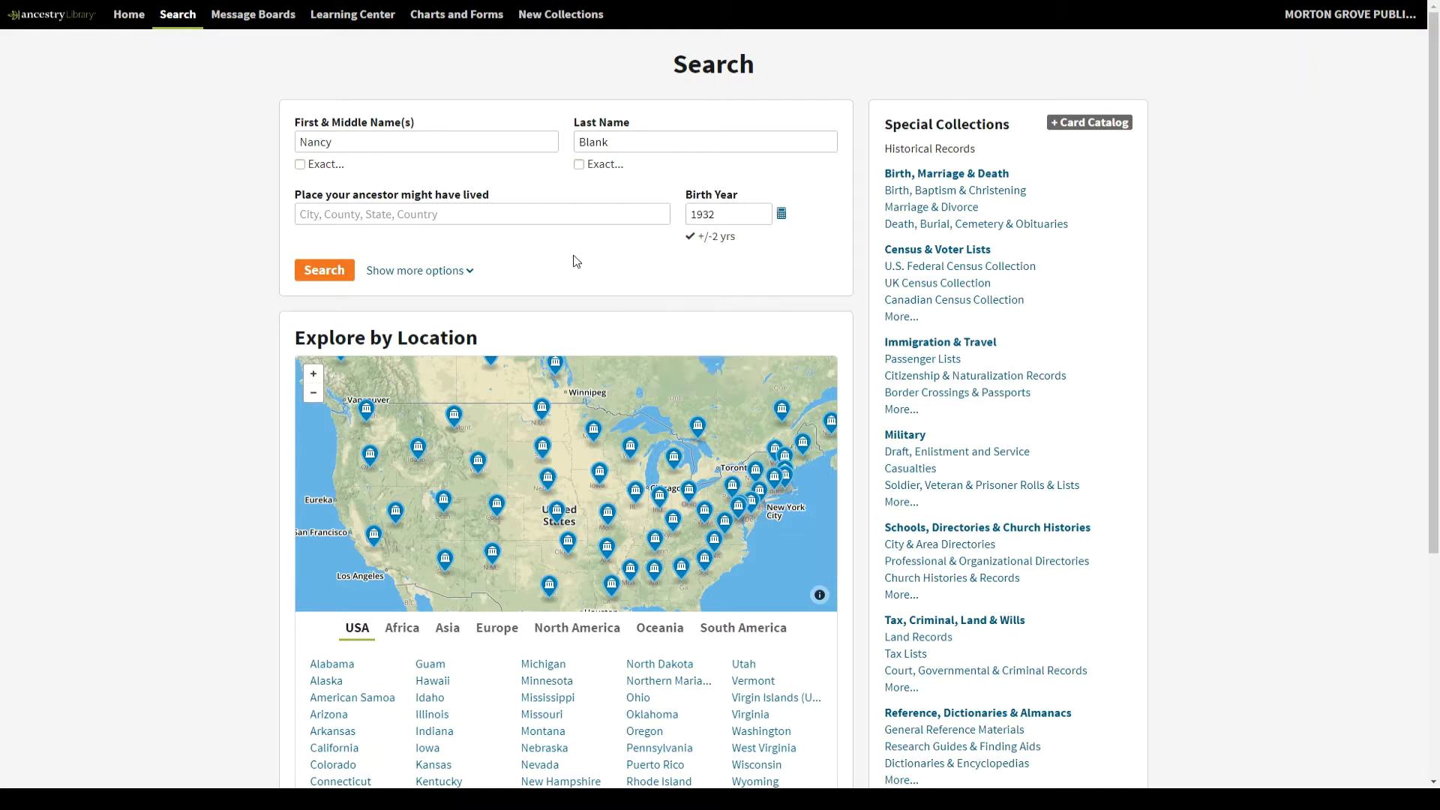
- Choose Illinois, USA as the place she lived
left_click(571, 222)
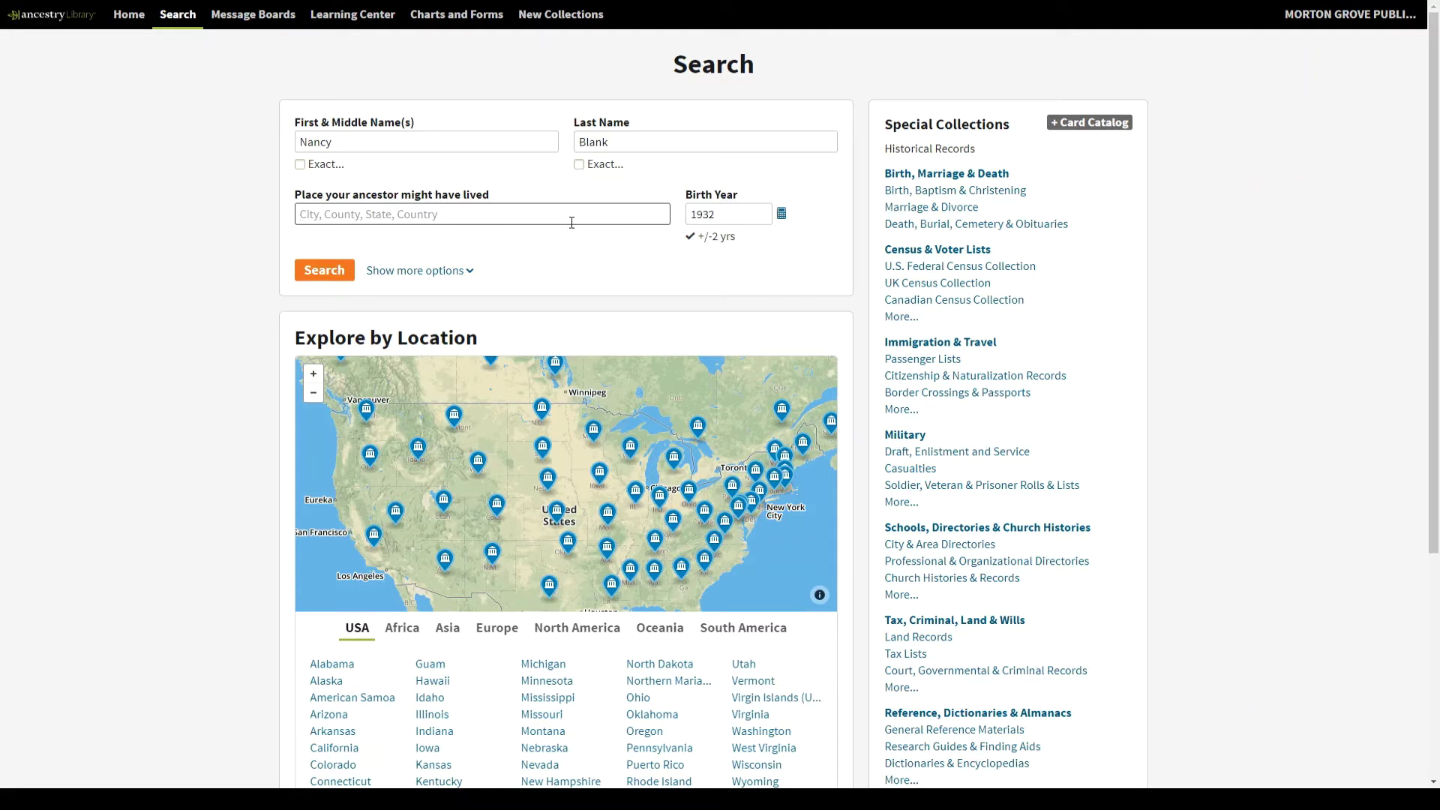
type("Il")
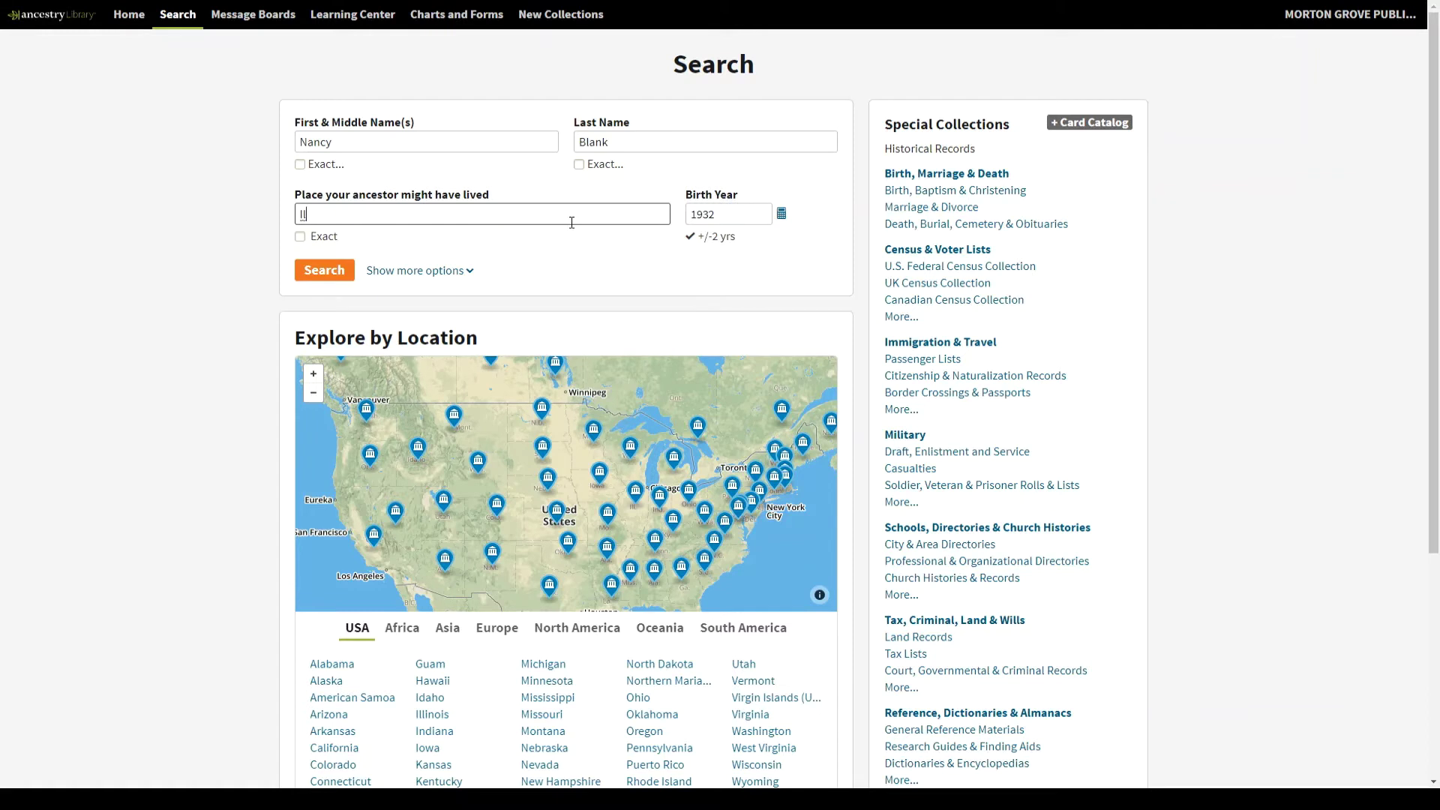
type("ll")
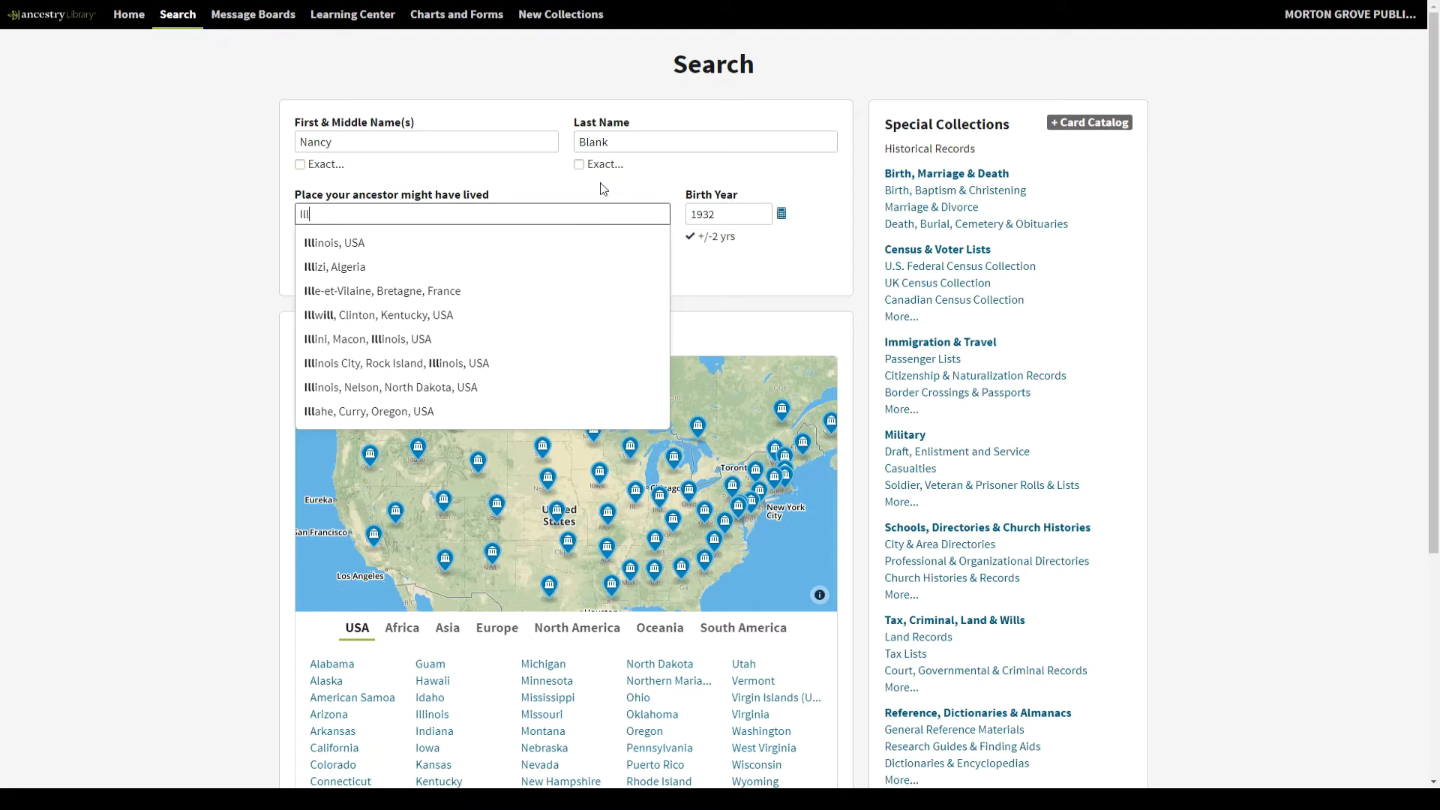
left_click(507, 244)
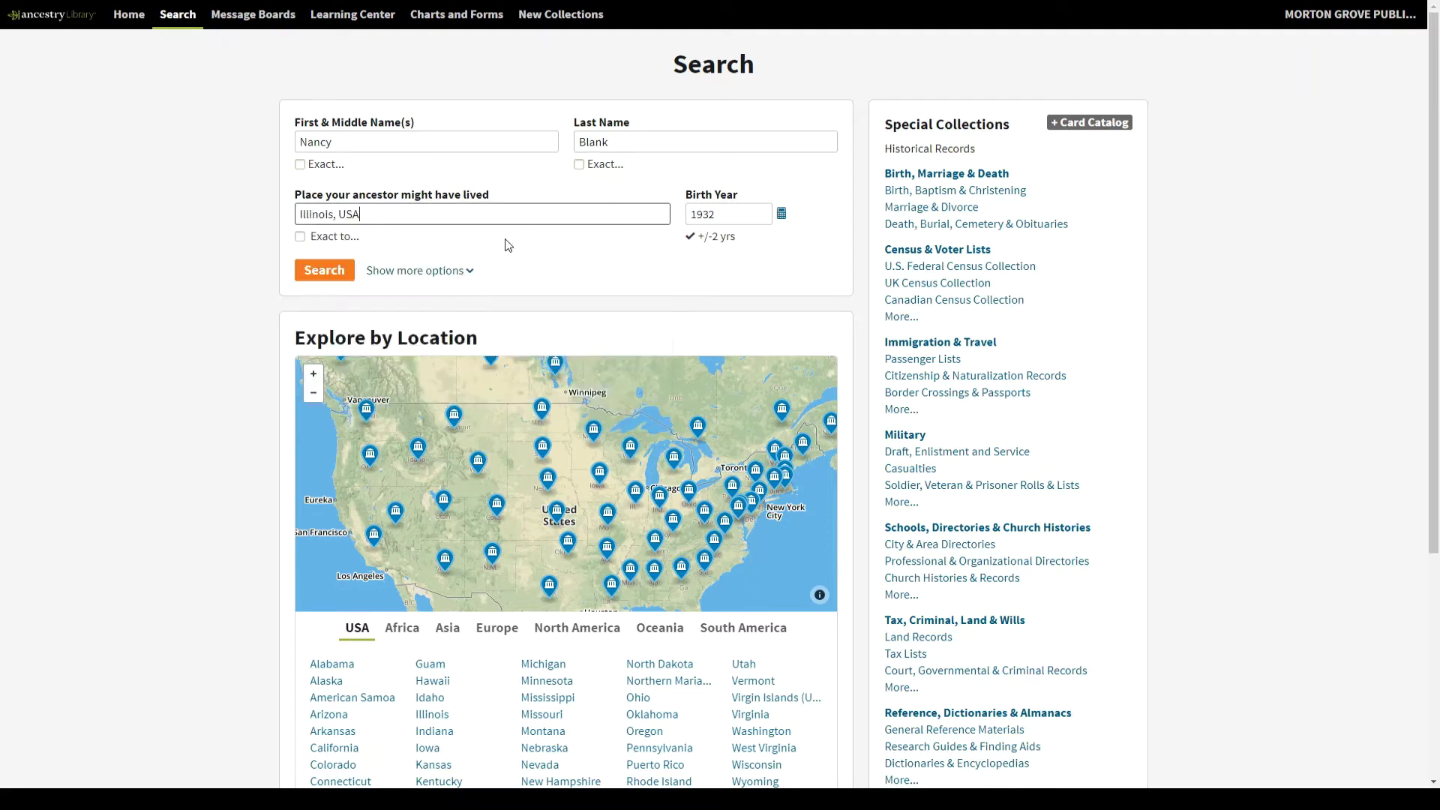
- Run the search and slide the Illinois, USA location filter back to Broad
left_click(325, 271)
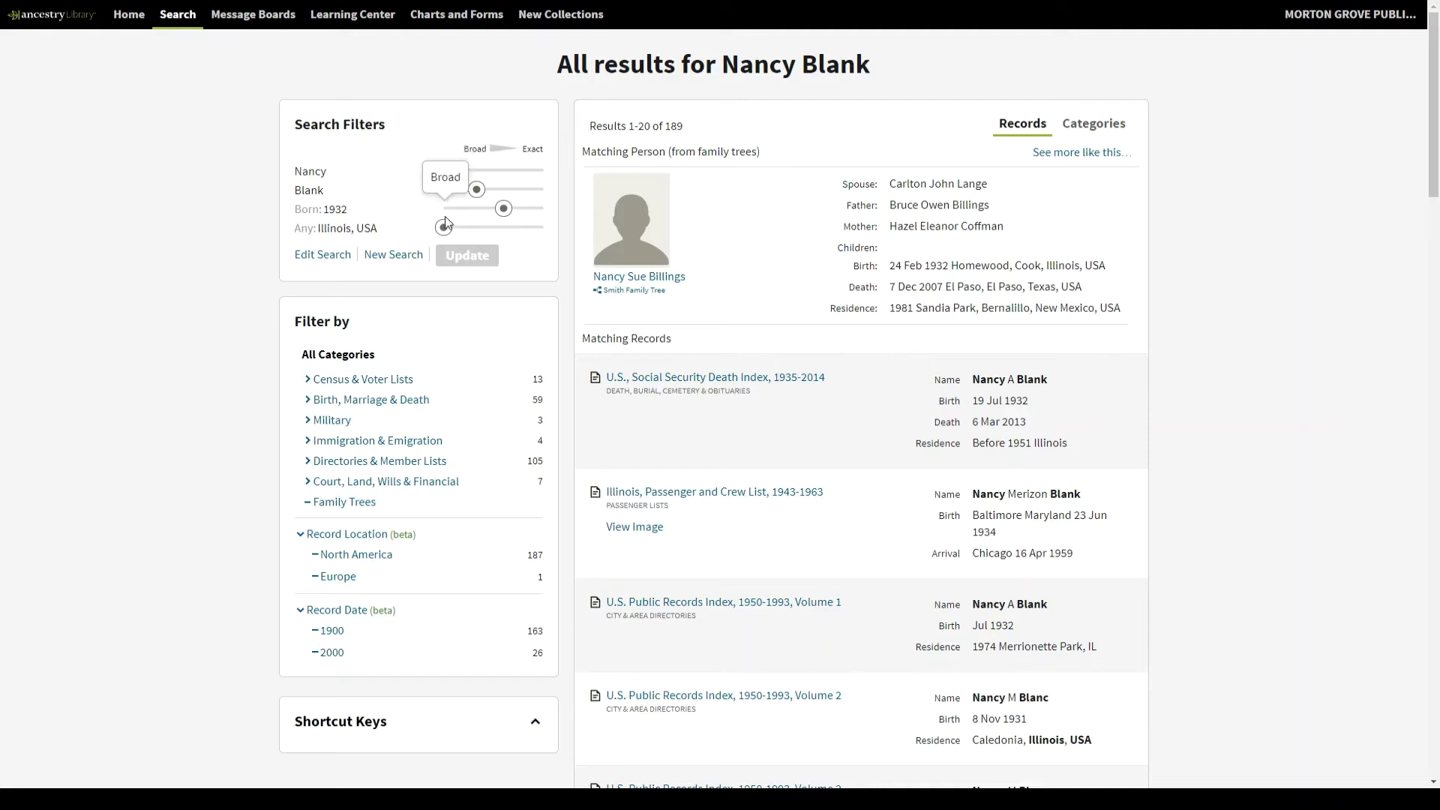
mouse_move(446, 231)
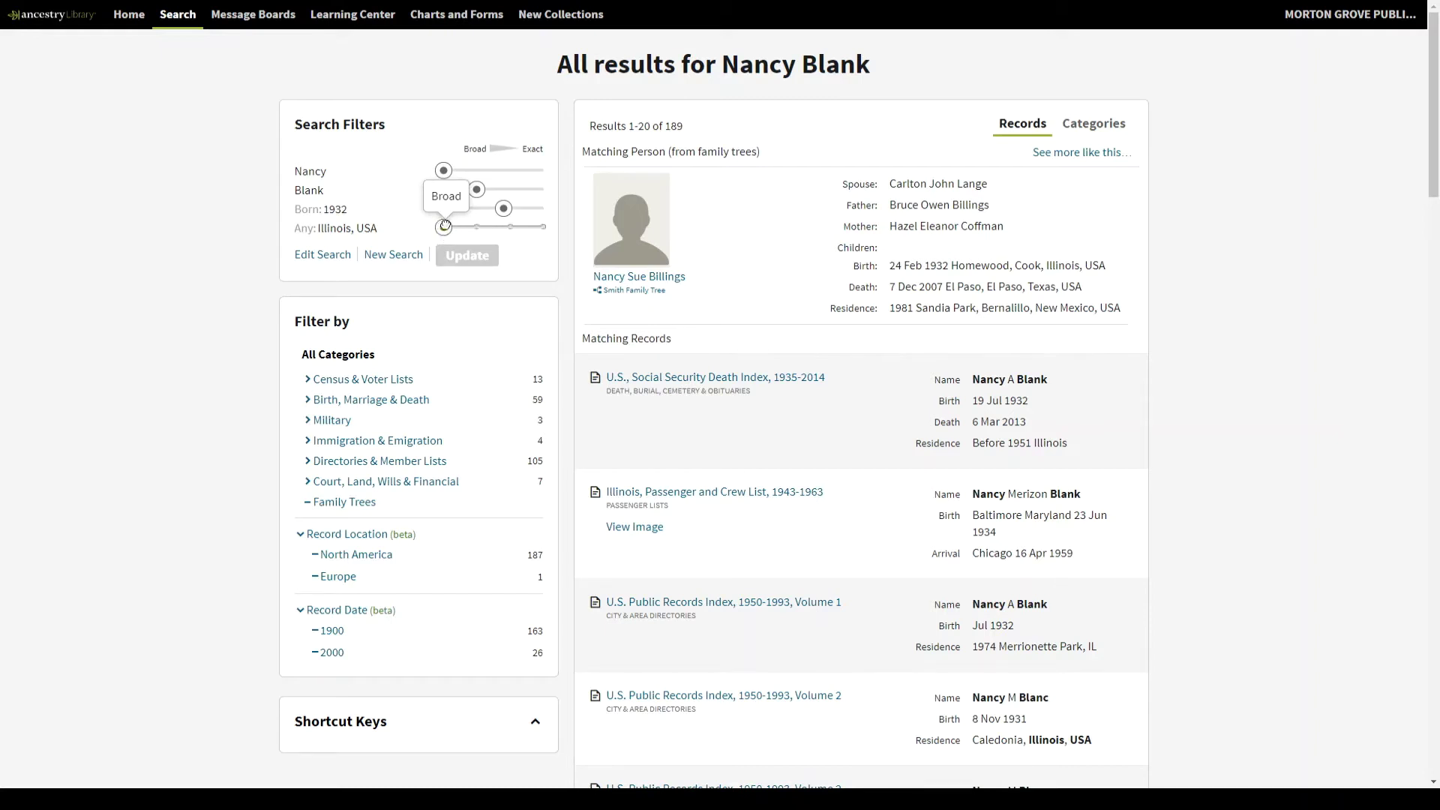
left_click_drag(442, 230, 536, 240)
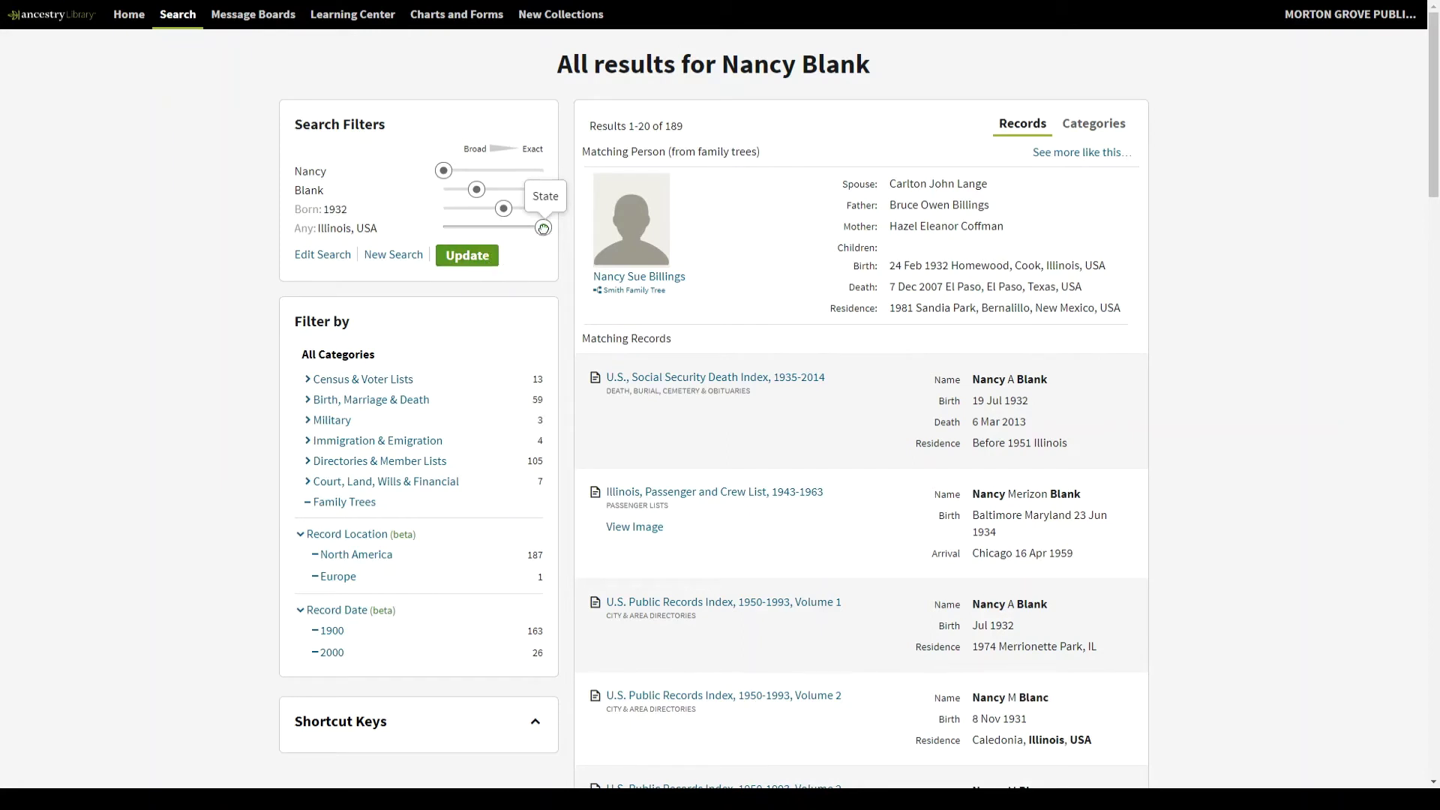
left_click_drag(541, 228, 443, 228)
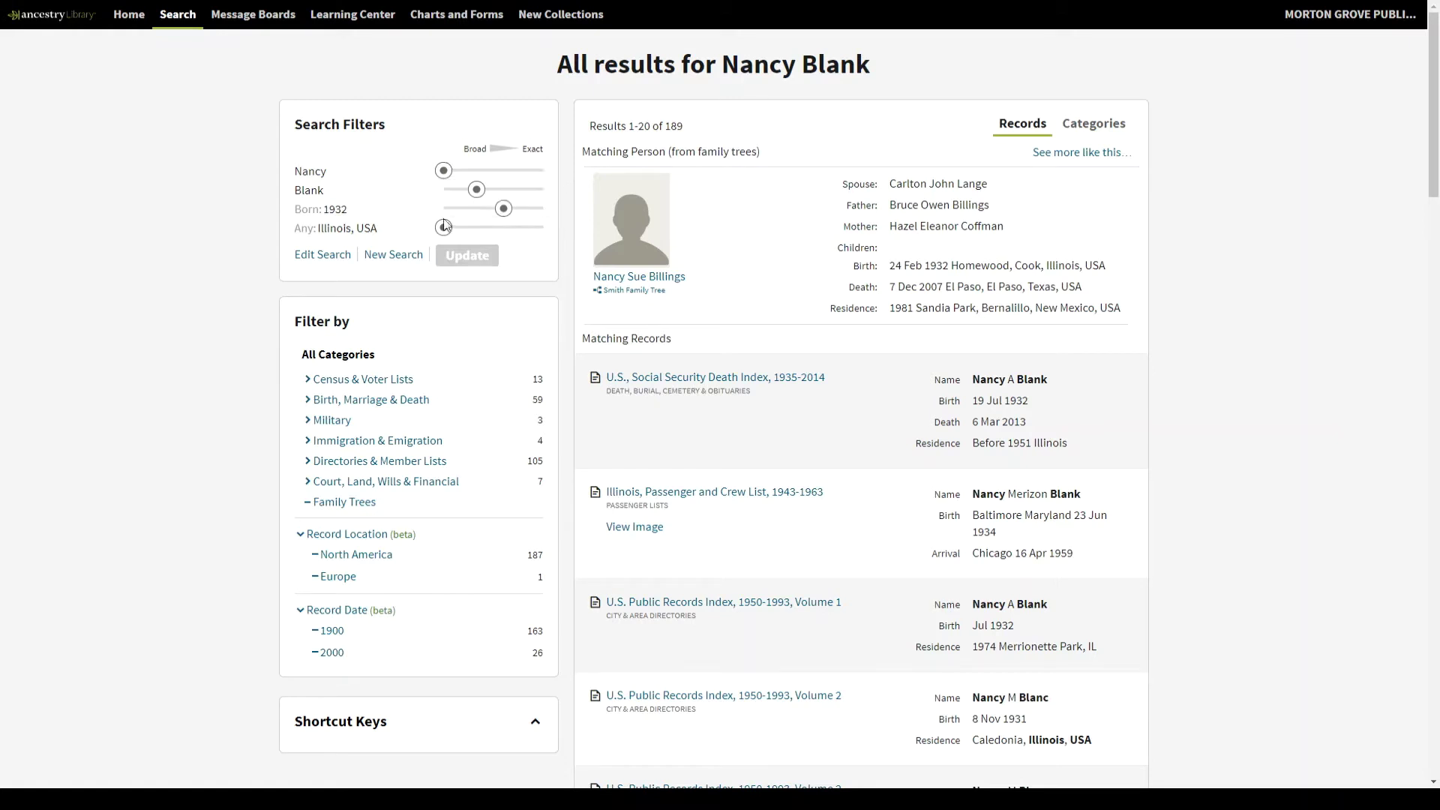
mouse_move(504, 218)
scroll(385, 216, "down", 2)
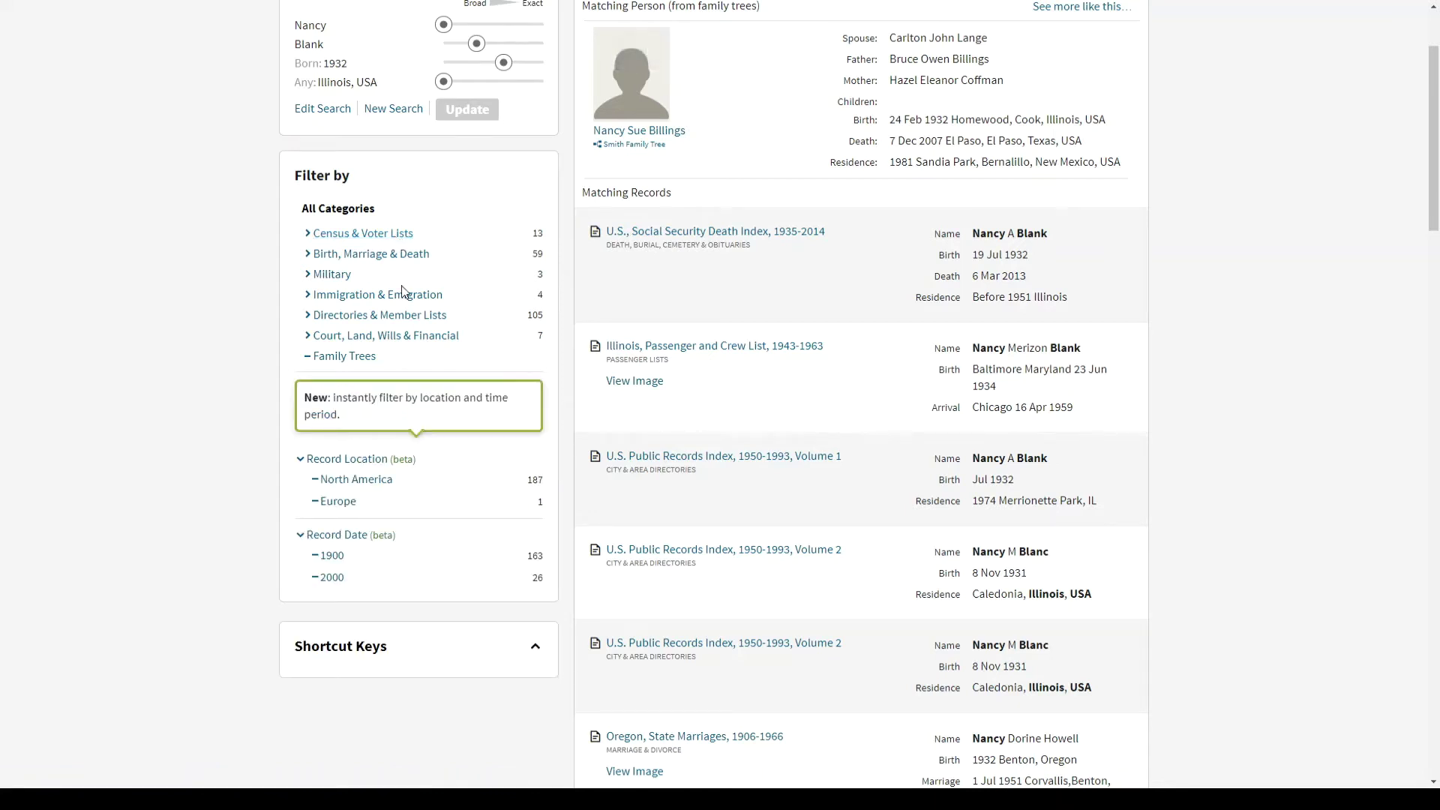
scroll(724, 308, "up", 2)
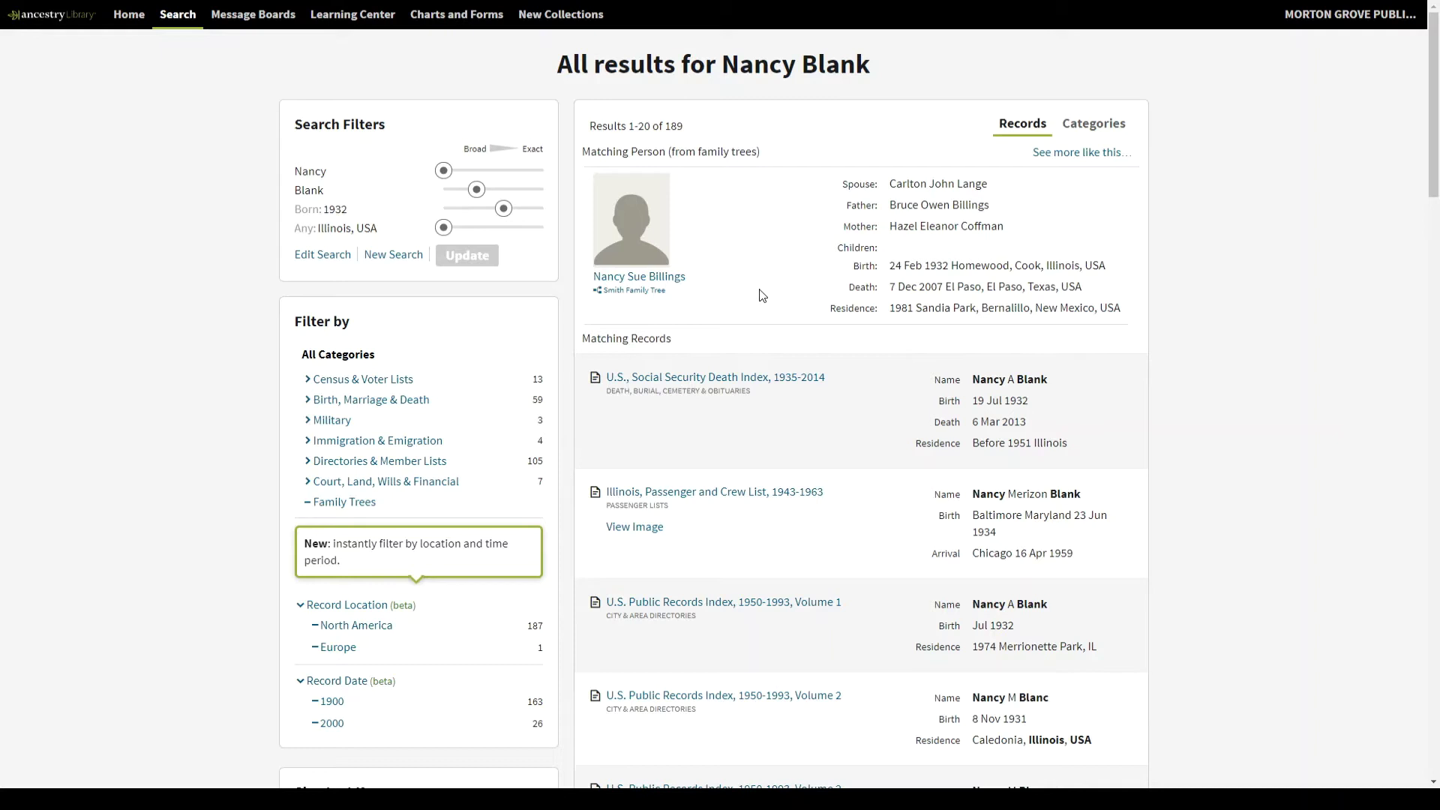
scroll(798, 247, "down", 2)
- Open the U.S., Social Security Death Index, 1935-2014 record born 19 Jul 1932
mouse_move(796, 243)
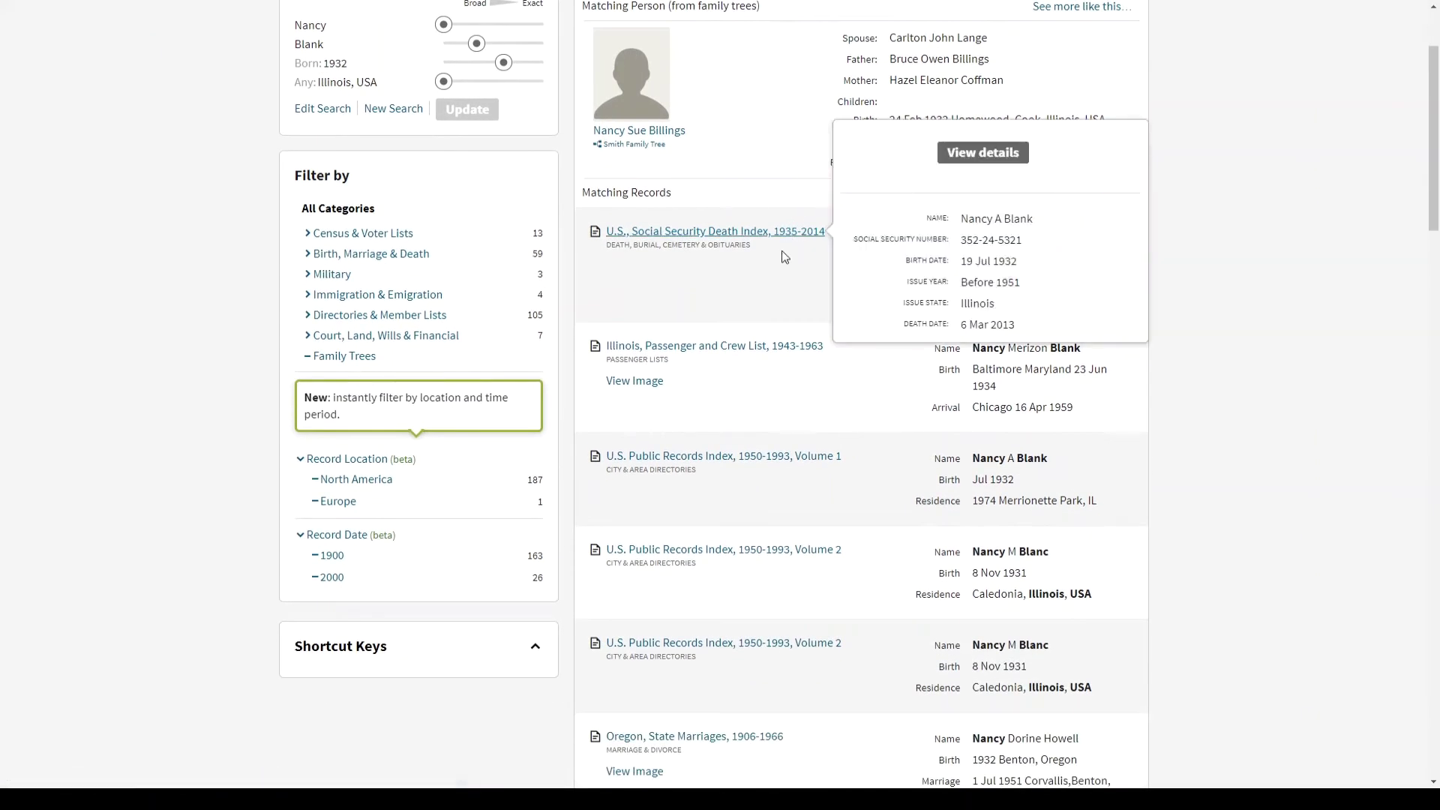
scroll(780, 263, "down", 1)
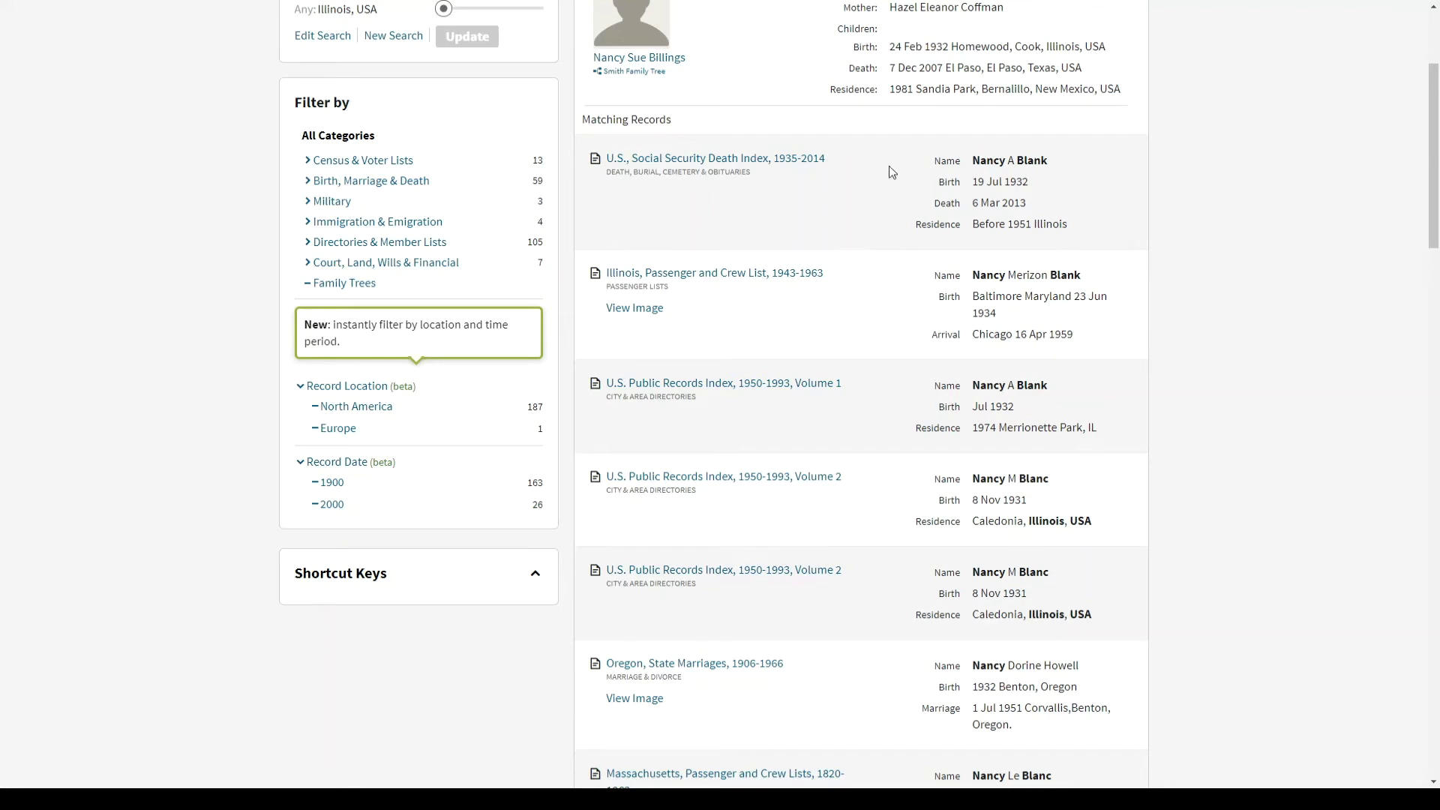
left_click(770, 159)
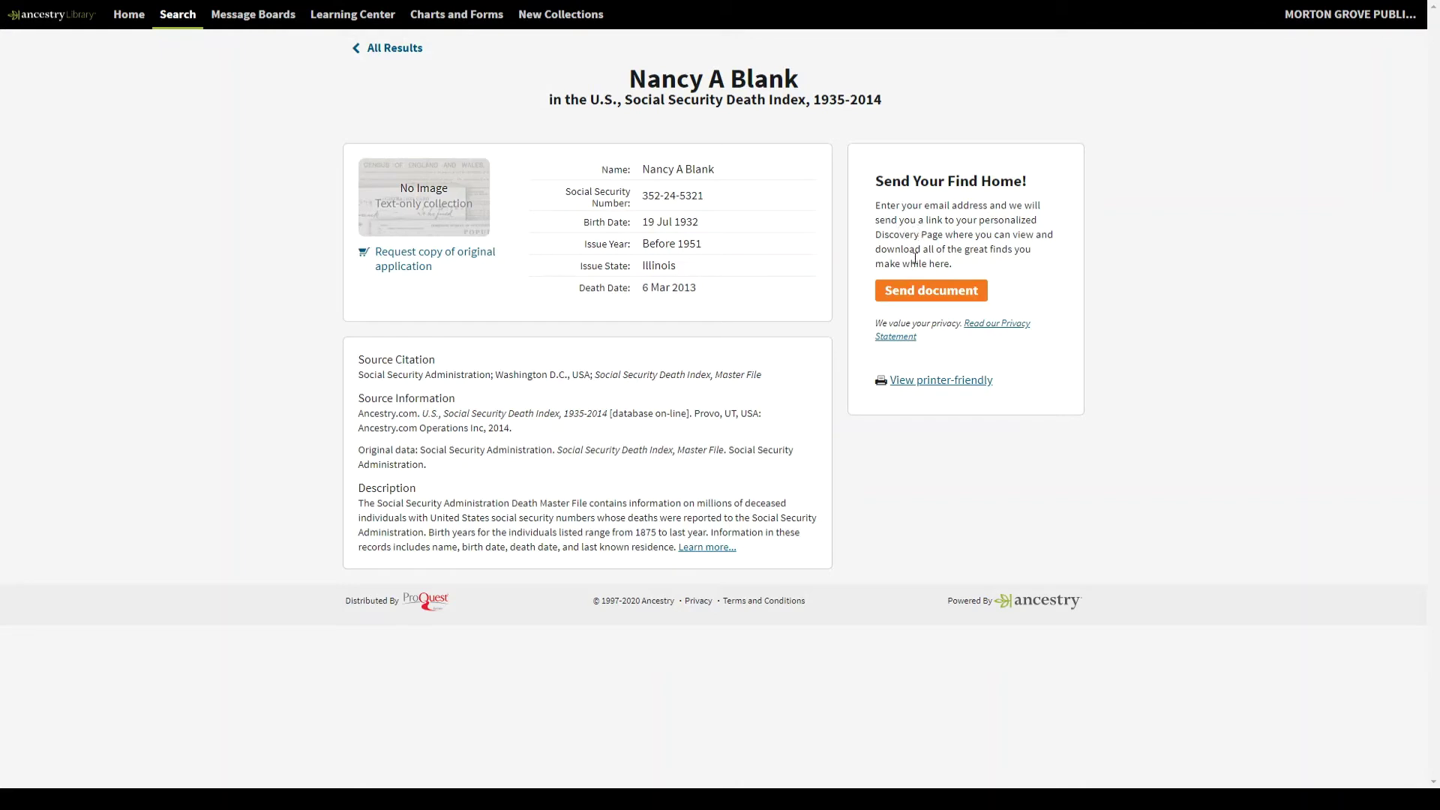
left_click(911, 296)
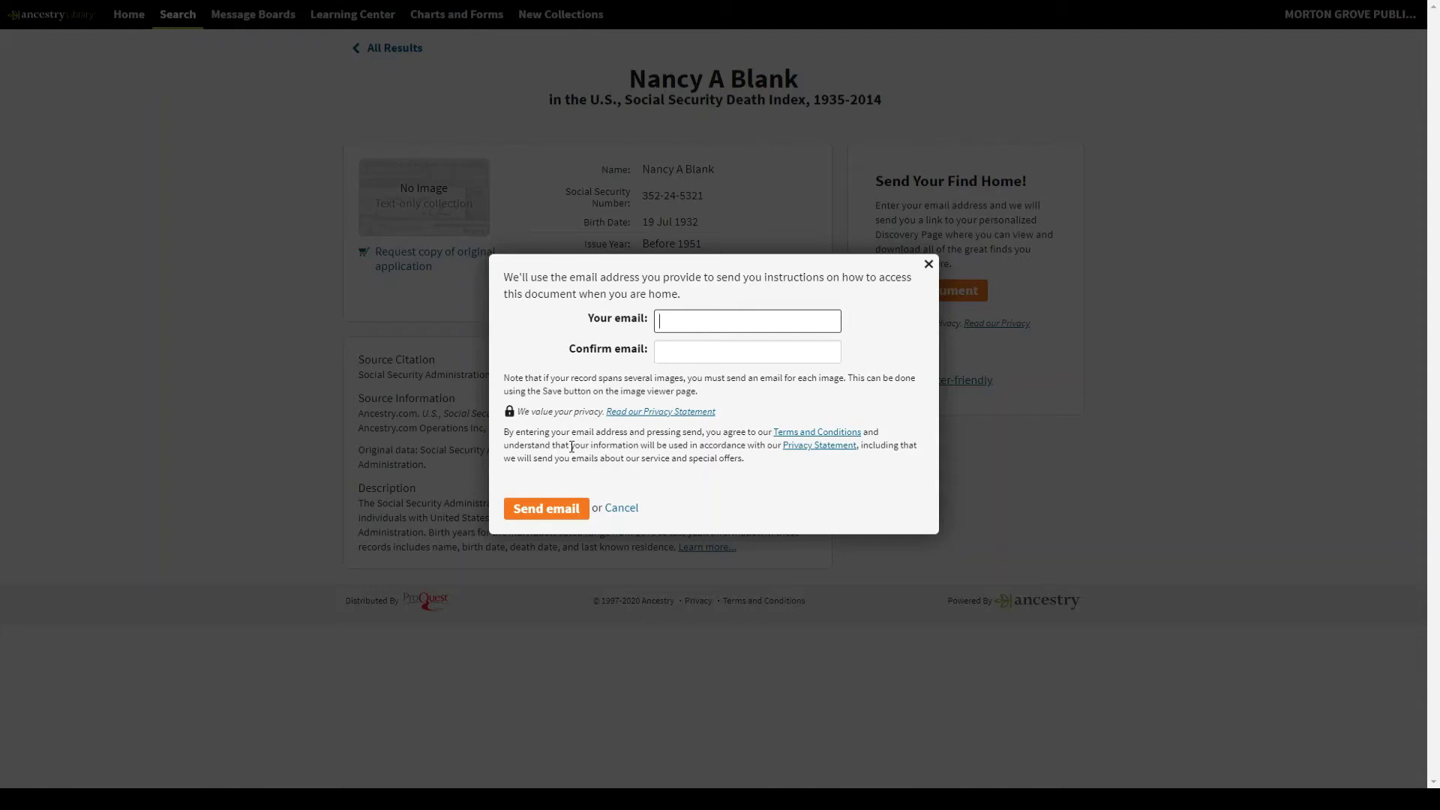
left_click(928, 265)
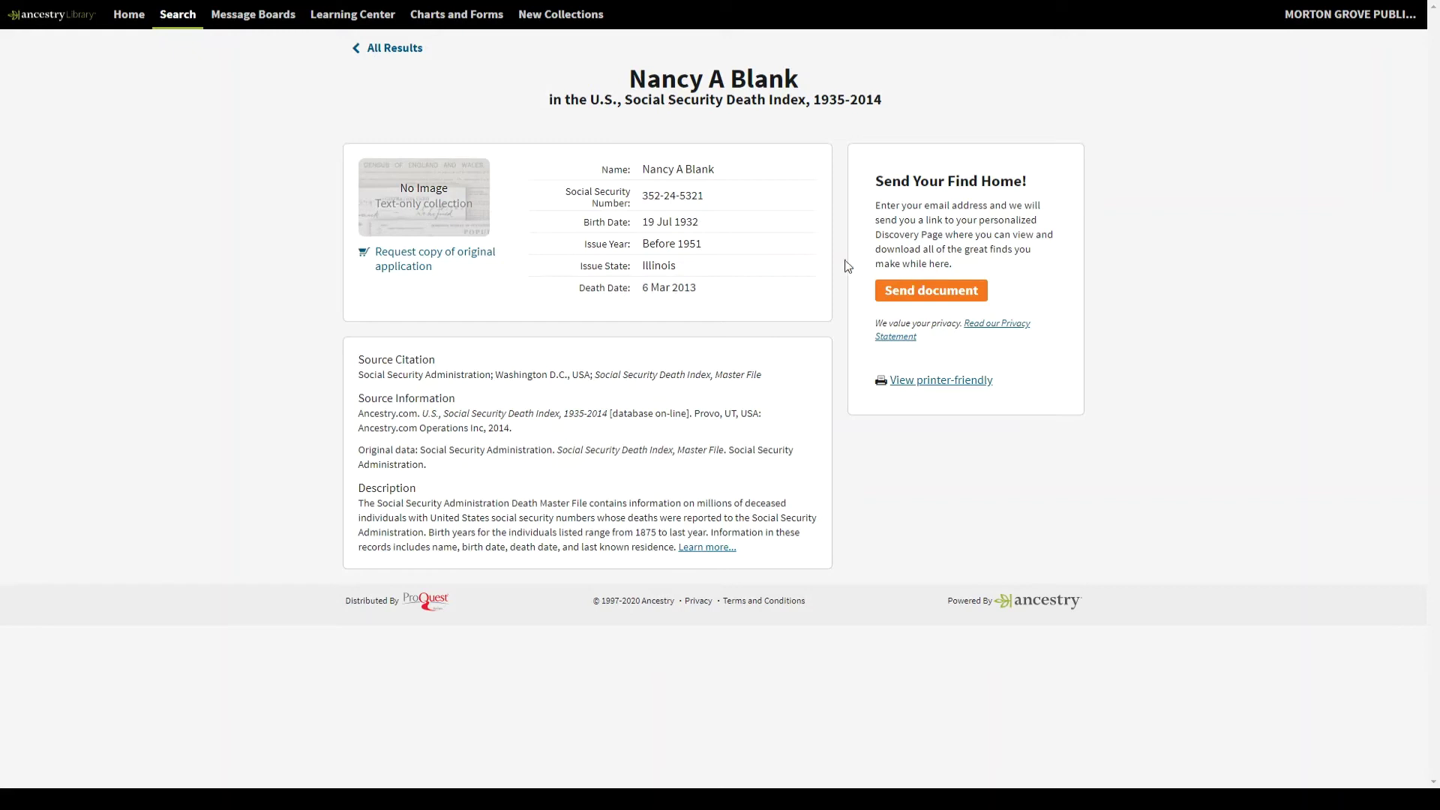
- Return to All Results and scroll down to the Oregon, State Marriages, 1906-1966 entry
left_click(398, 55)
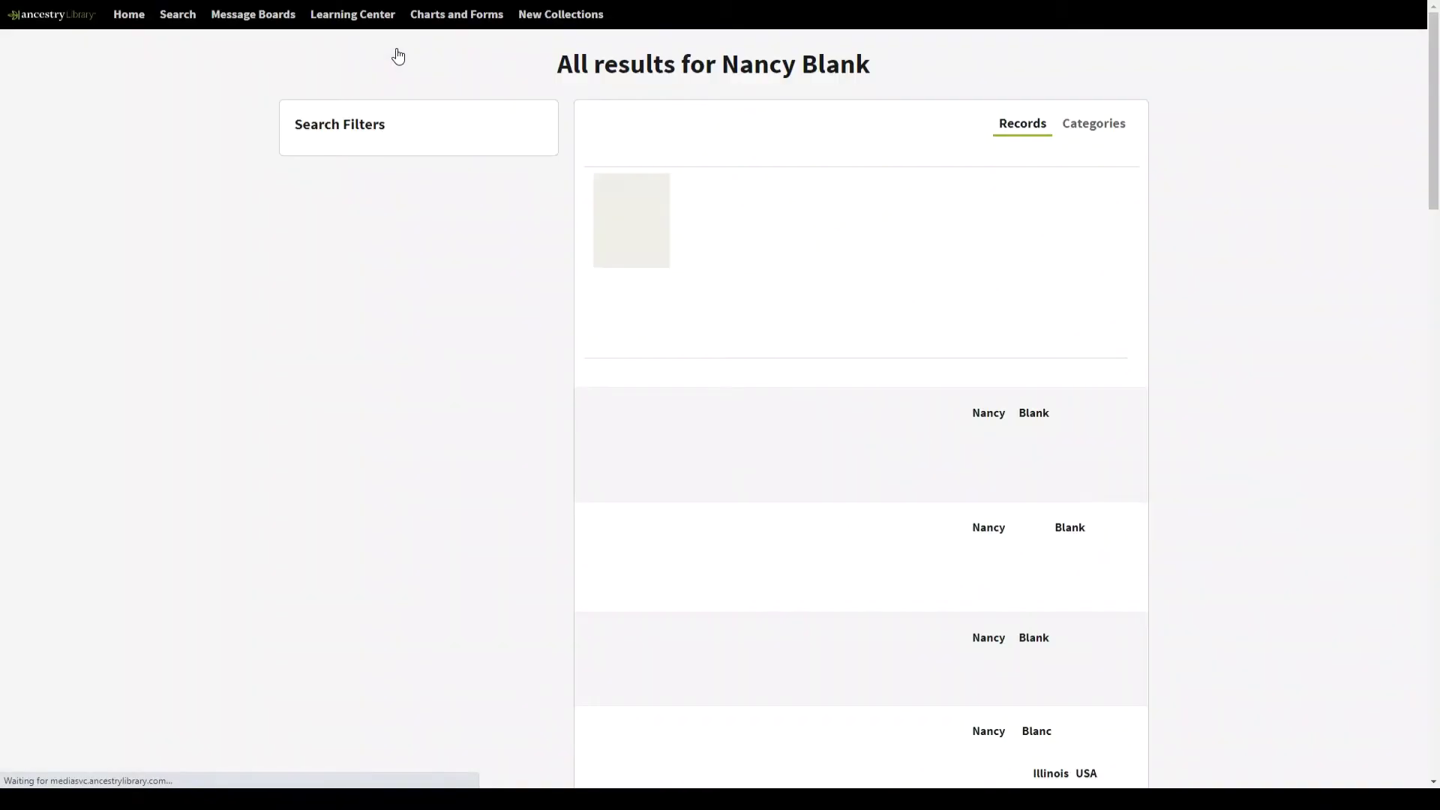
scroll(629, 134, "down", 2)
scroll(629, 134, "down", 3)
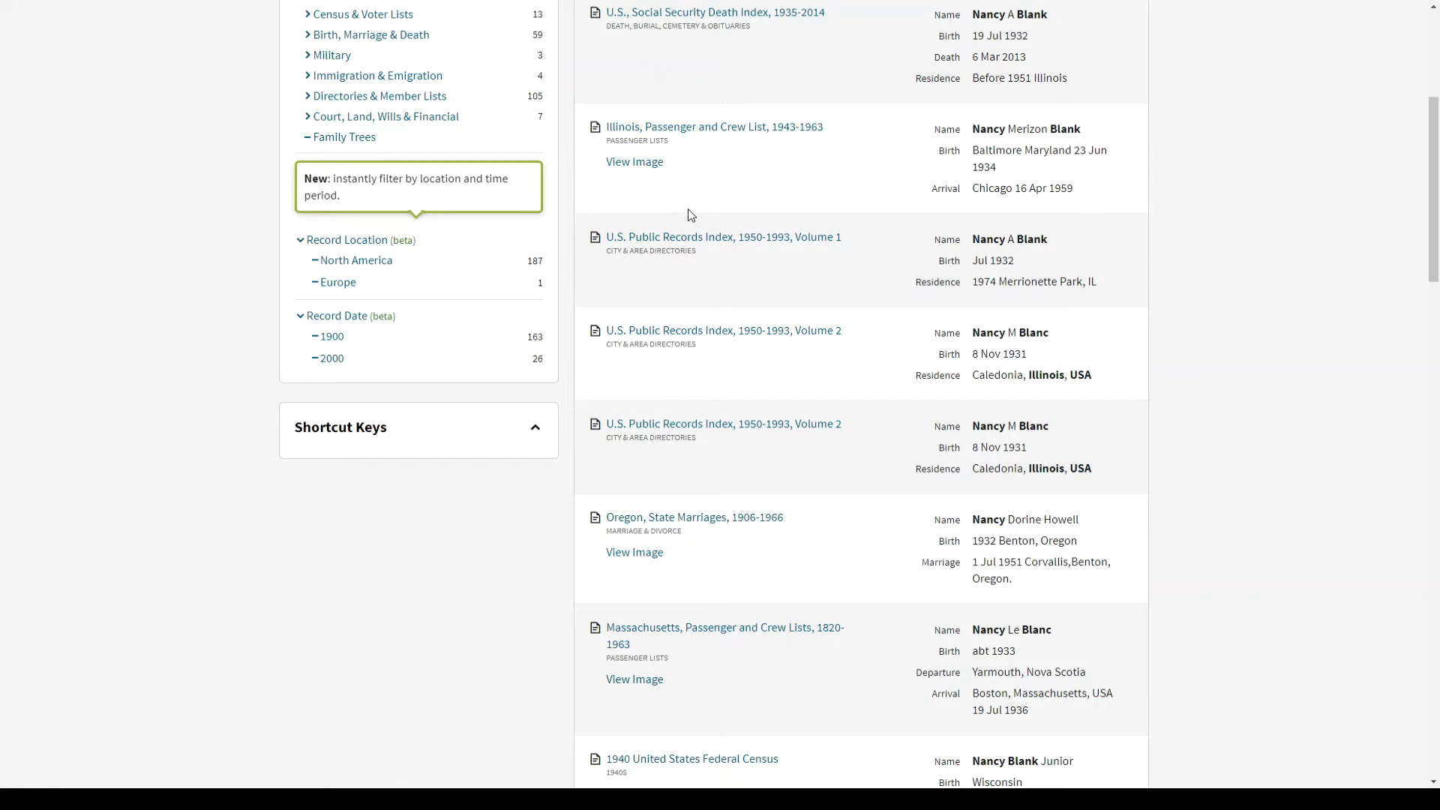
scroll(675, 218, "down", 3)
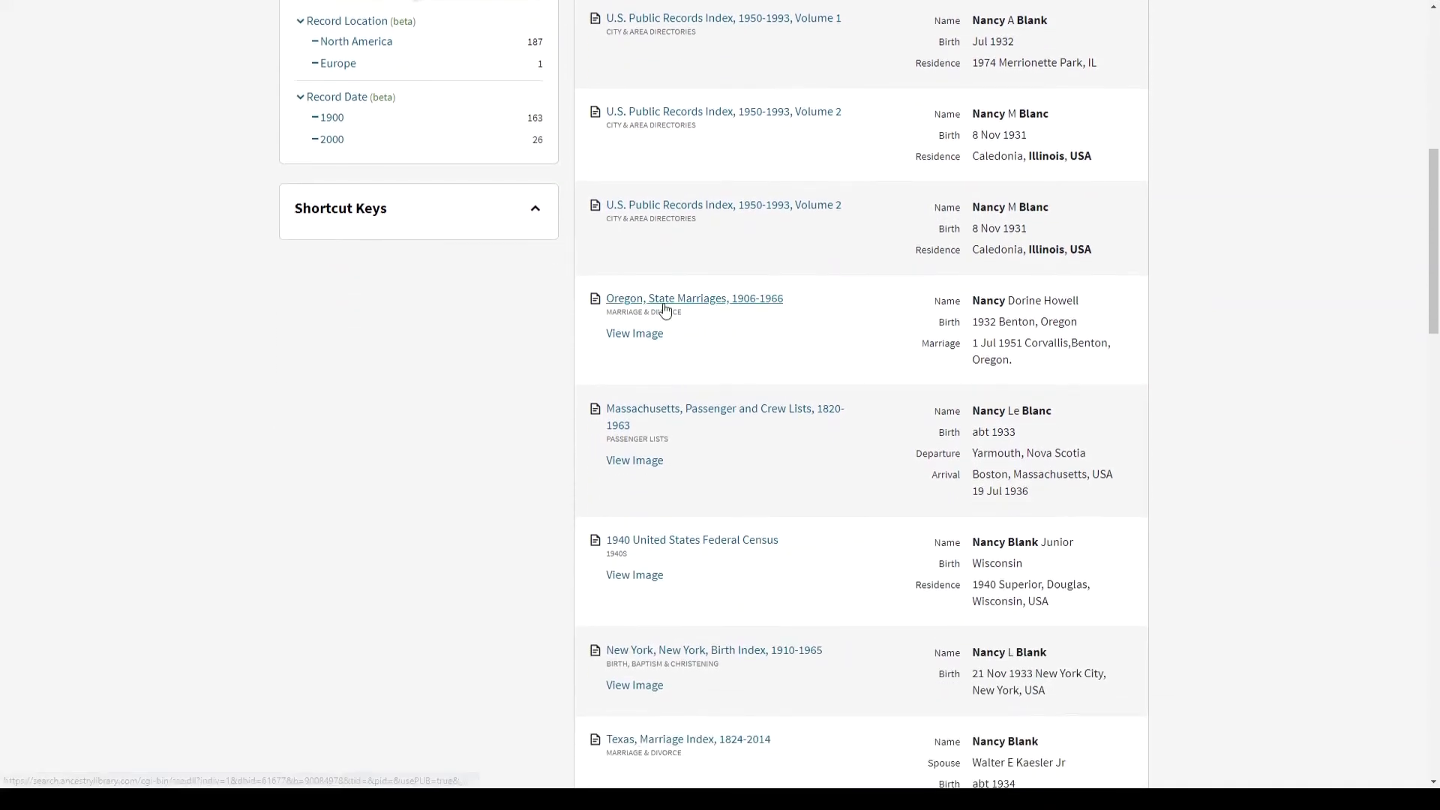
mouse_move(664, 308)
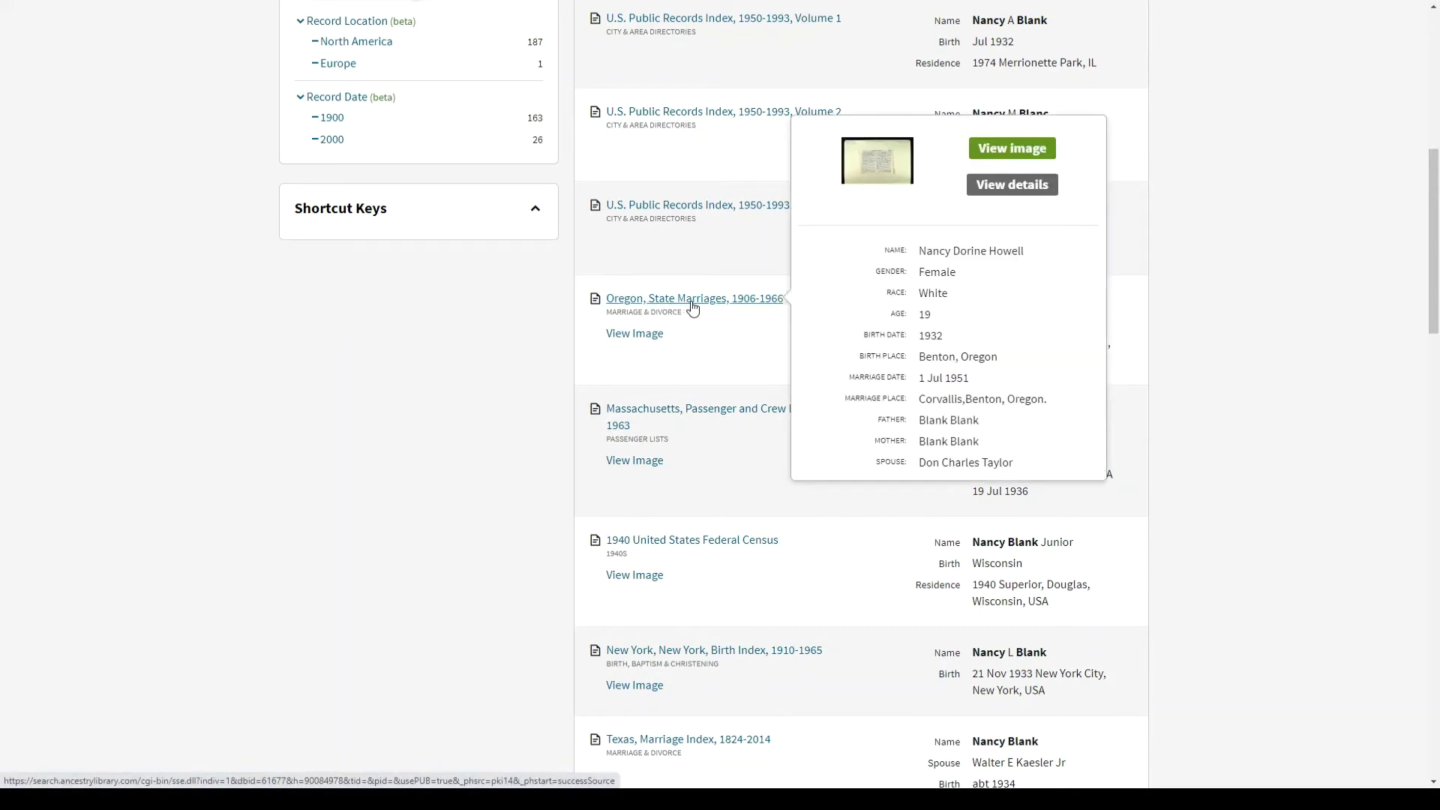
- Open the Oregon, State Marriages, 1906-1966 image of the 1951 Benton County return of marriage
left_click(691, 308)
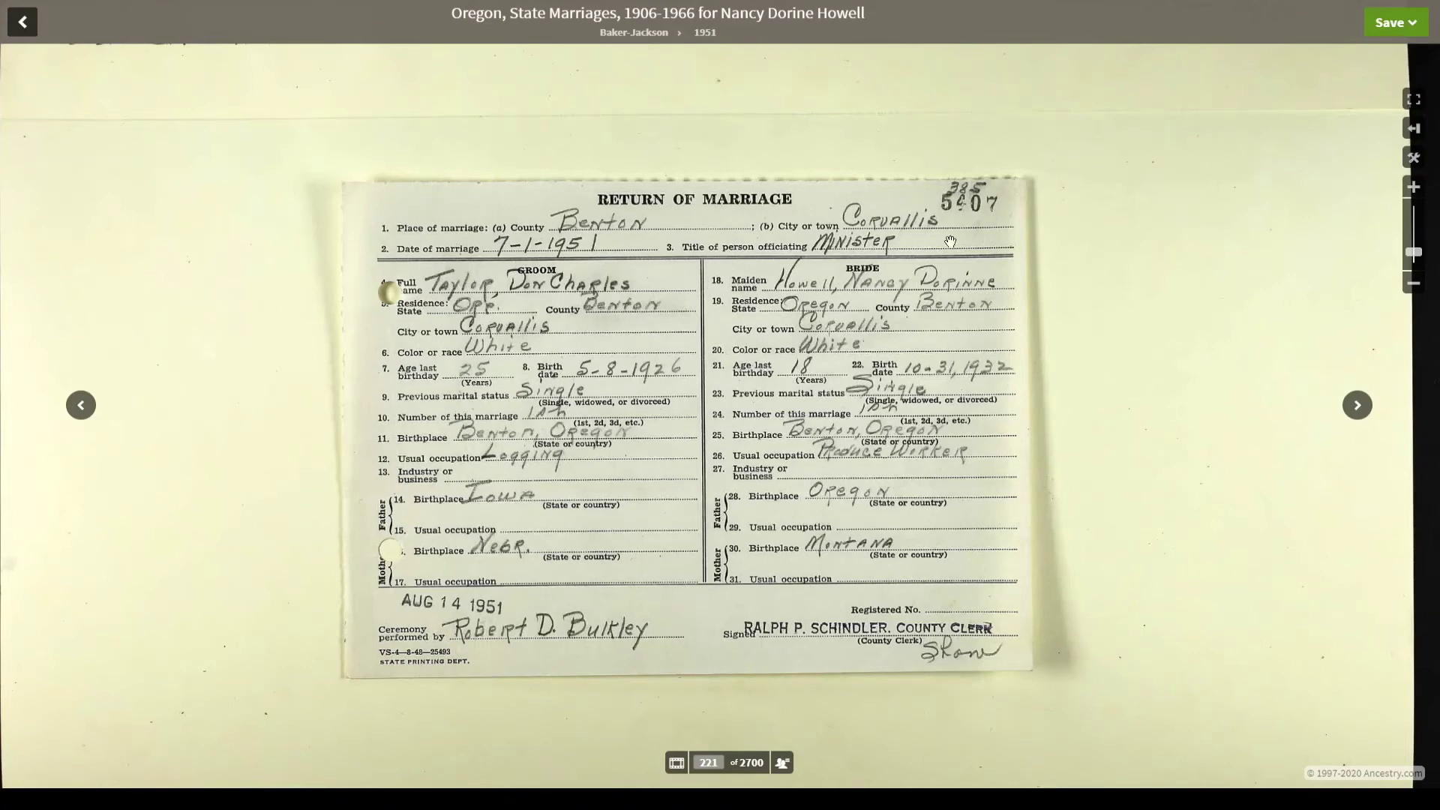
- Zoom in on the return of marriage to read the groom and bride entries
left_click(1414, 187)
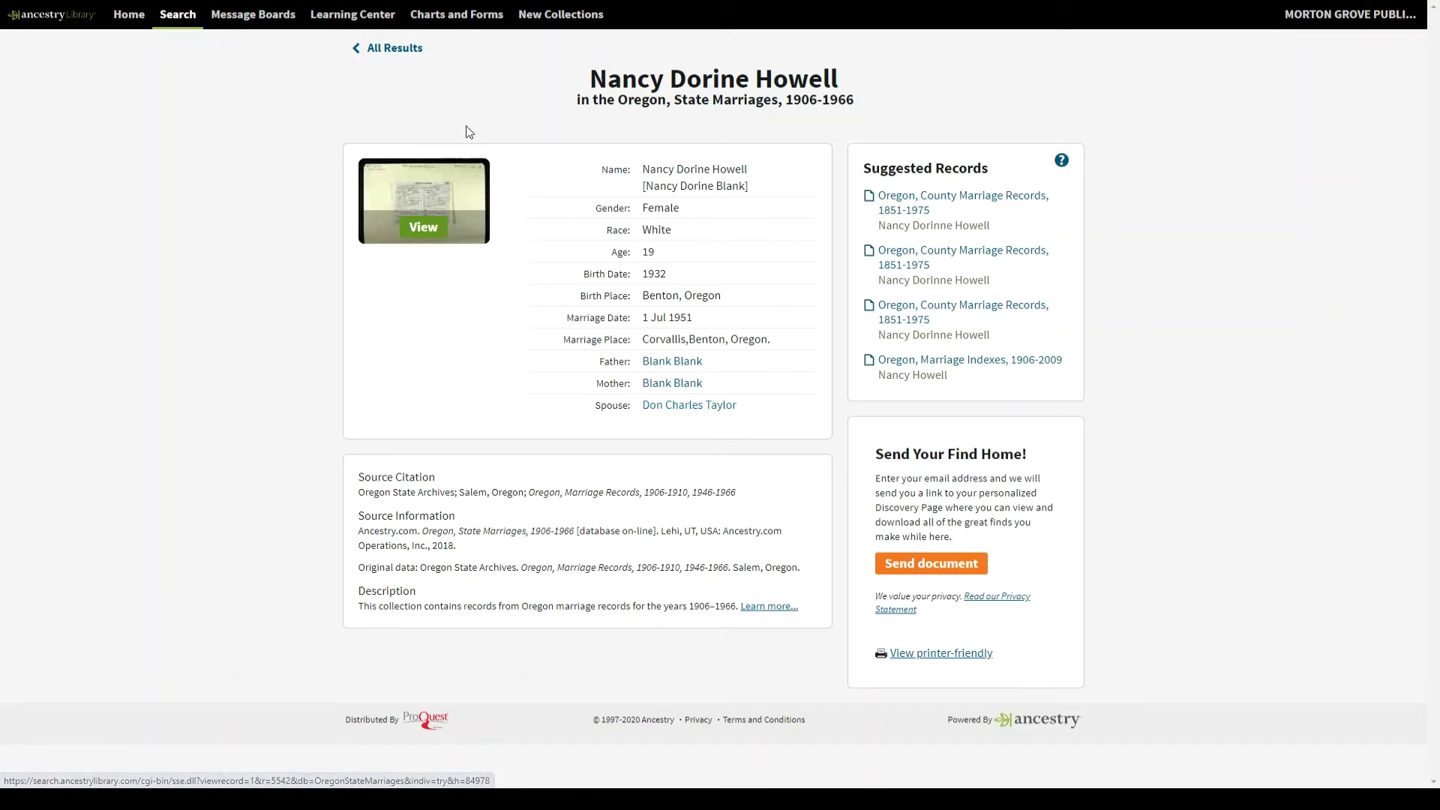
- Leave the Oregon State Marriages record and return to the All results list
left_click(401, 51)
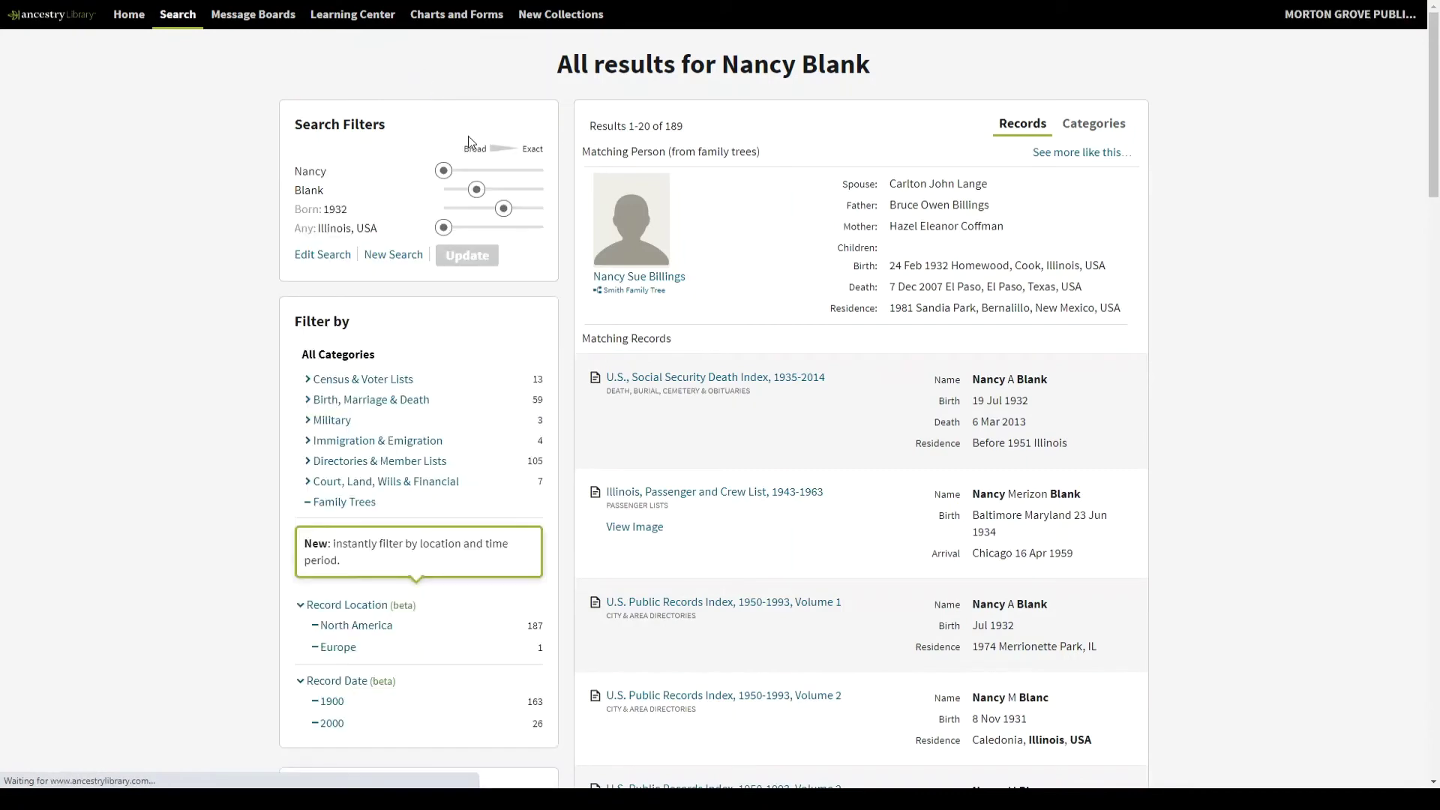
- Exit full-screen and scroll the 189 results down to the U.S., School Yearbooks entries
key("F11")
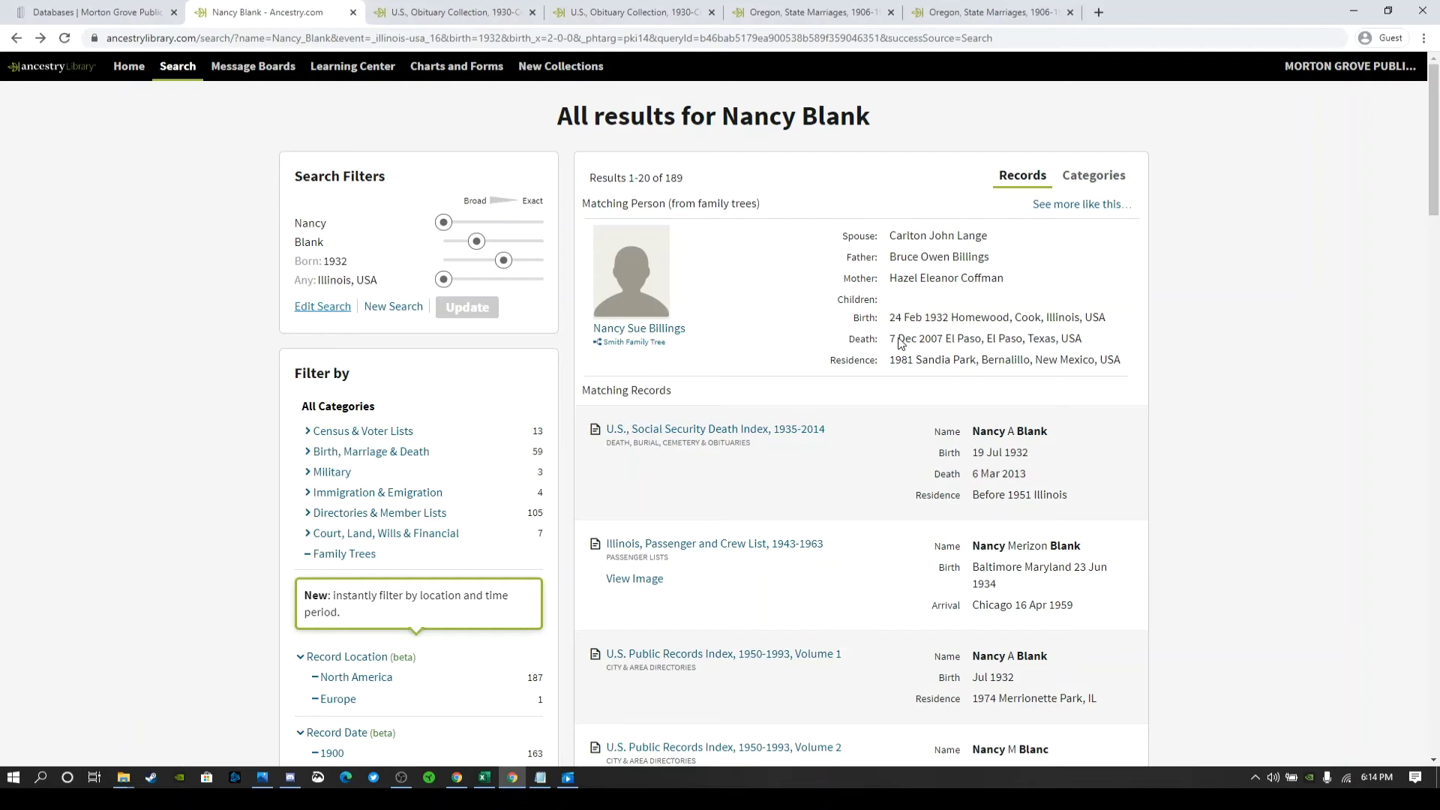
scroll(878, 432, "down", 7)
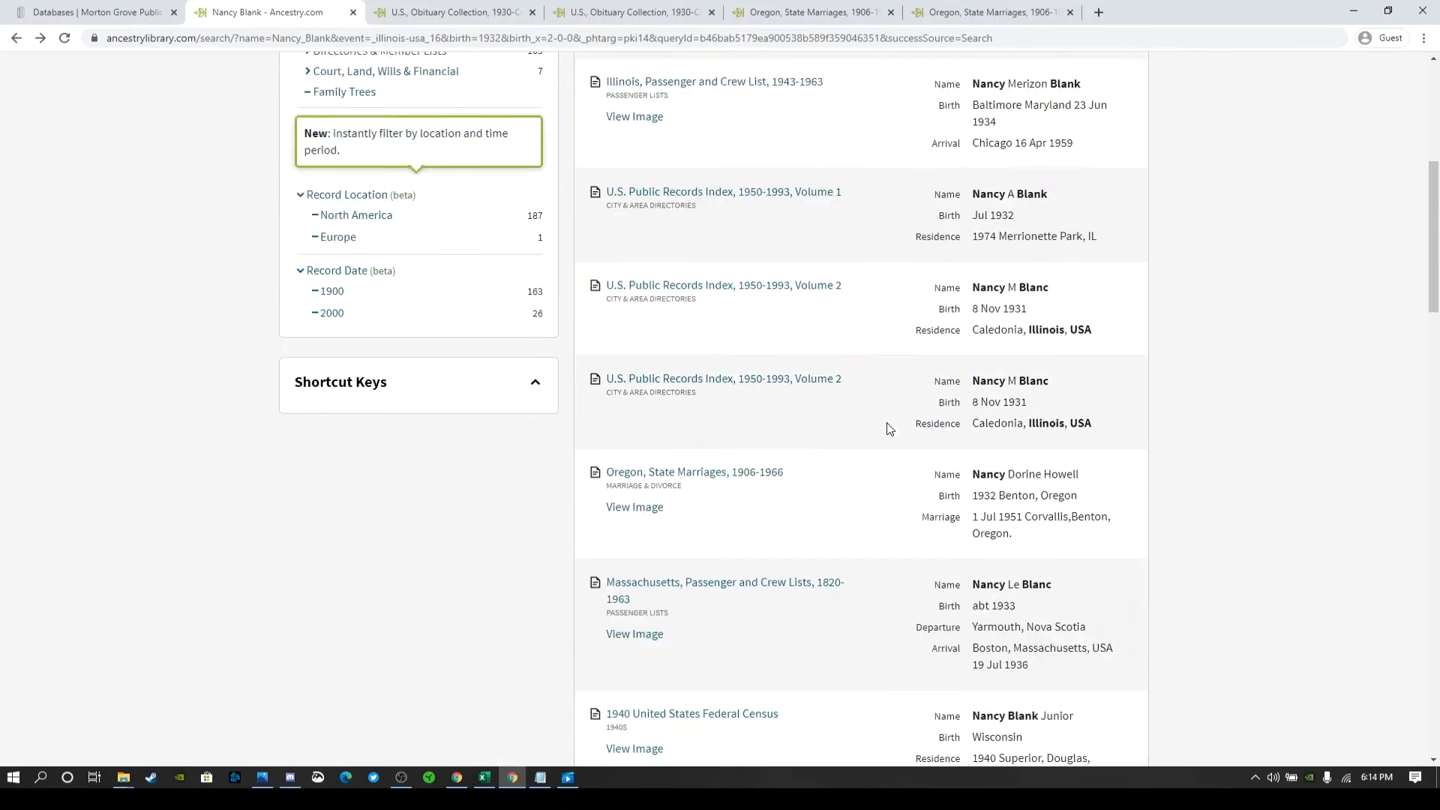
scroll(893, 426, "down", 7)
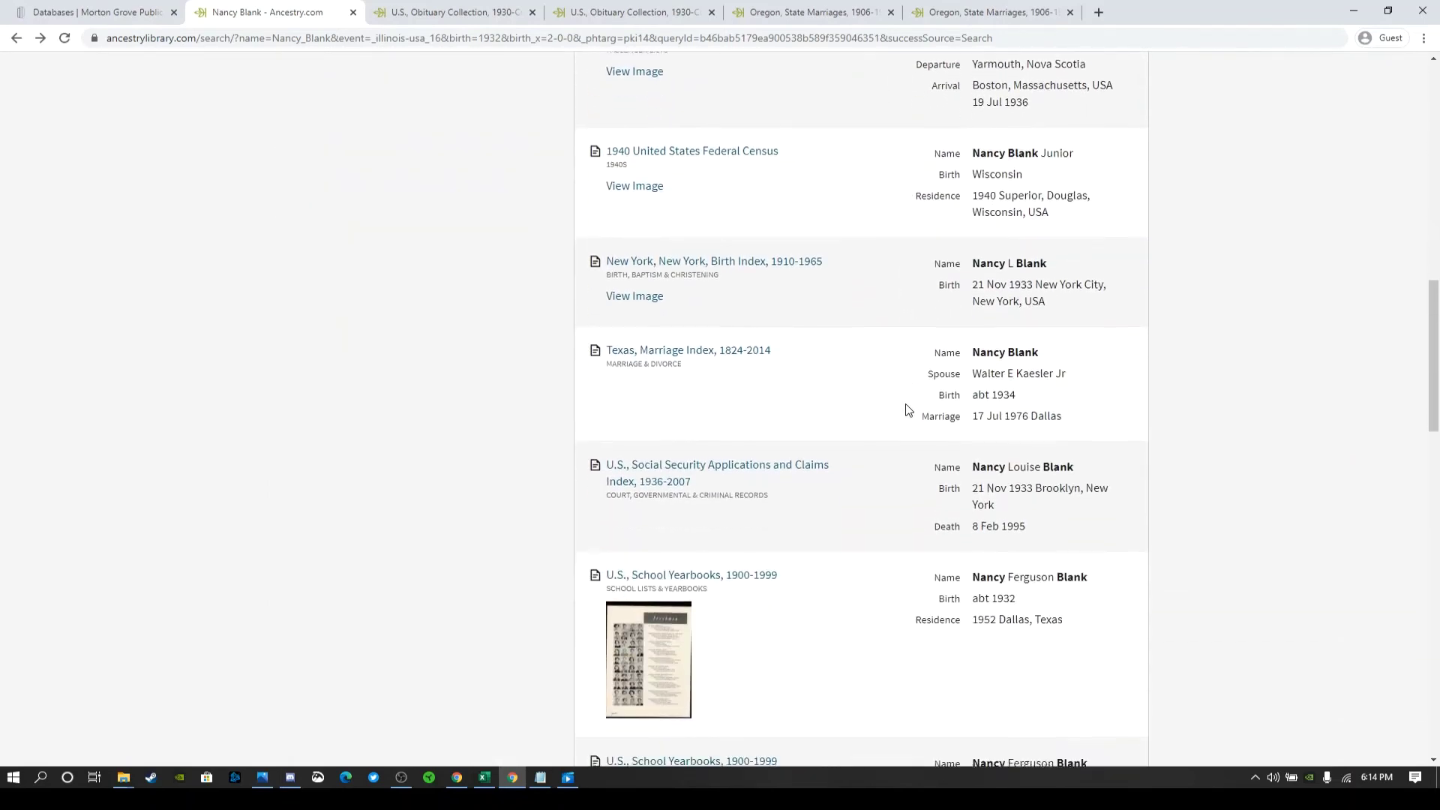
scroll(907, 403, "up", 14)
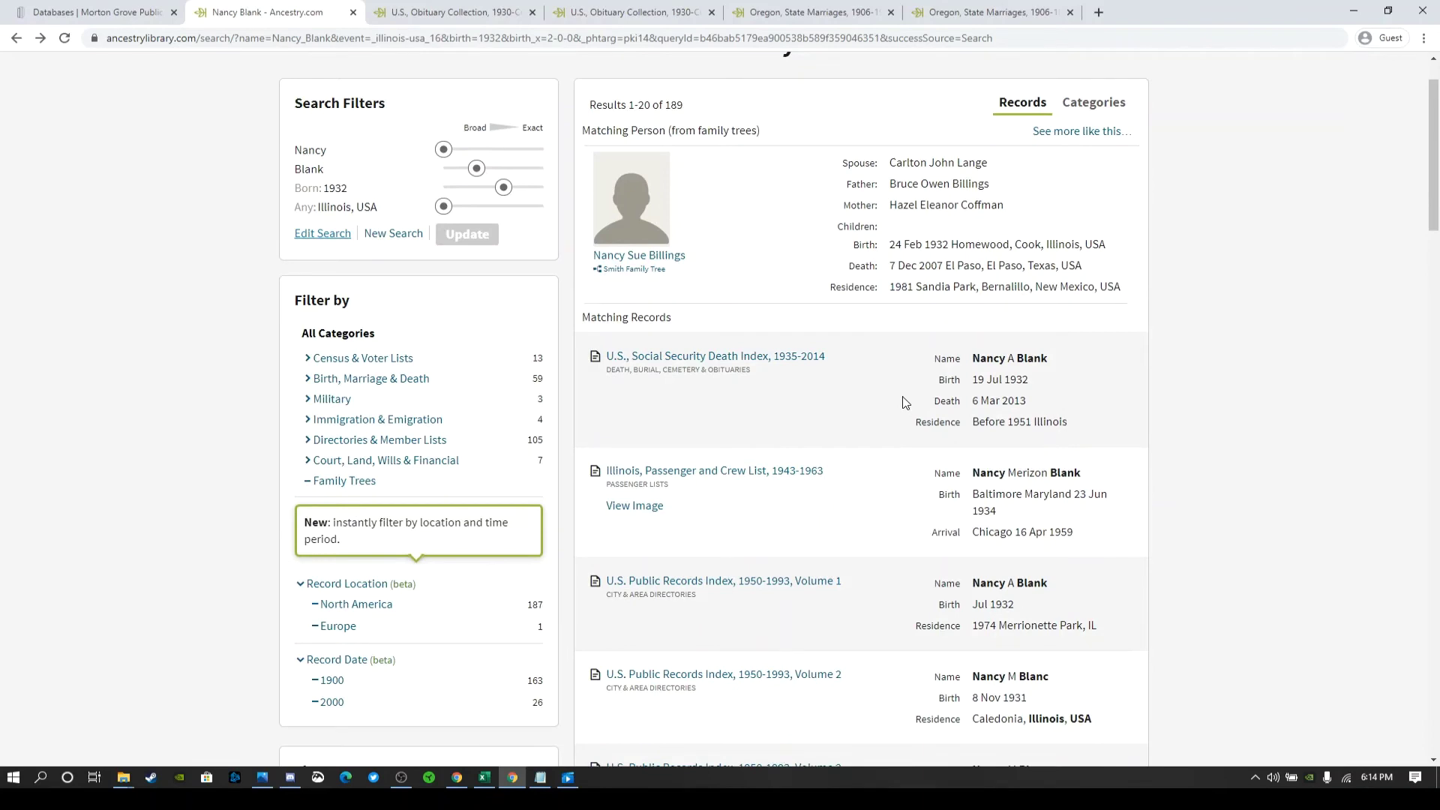
scroll(1271, 439, "down", 2)
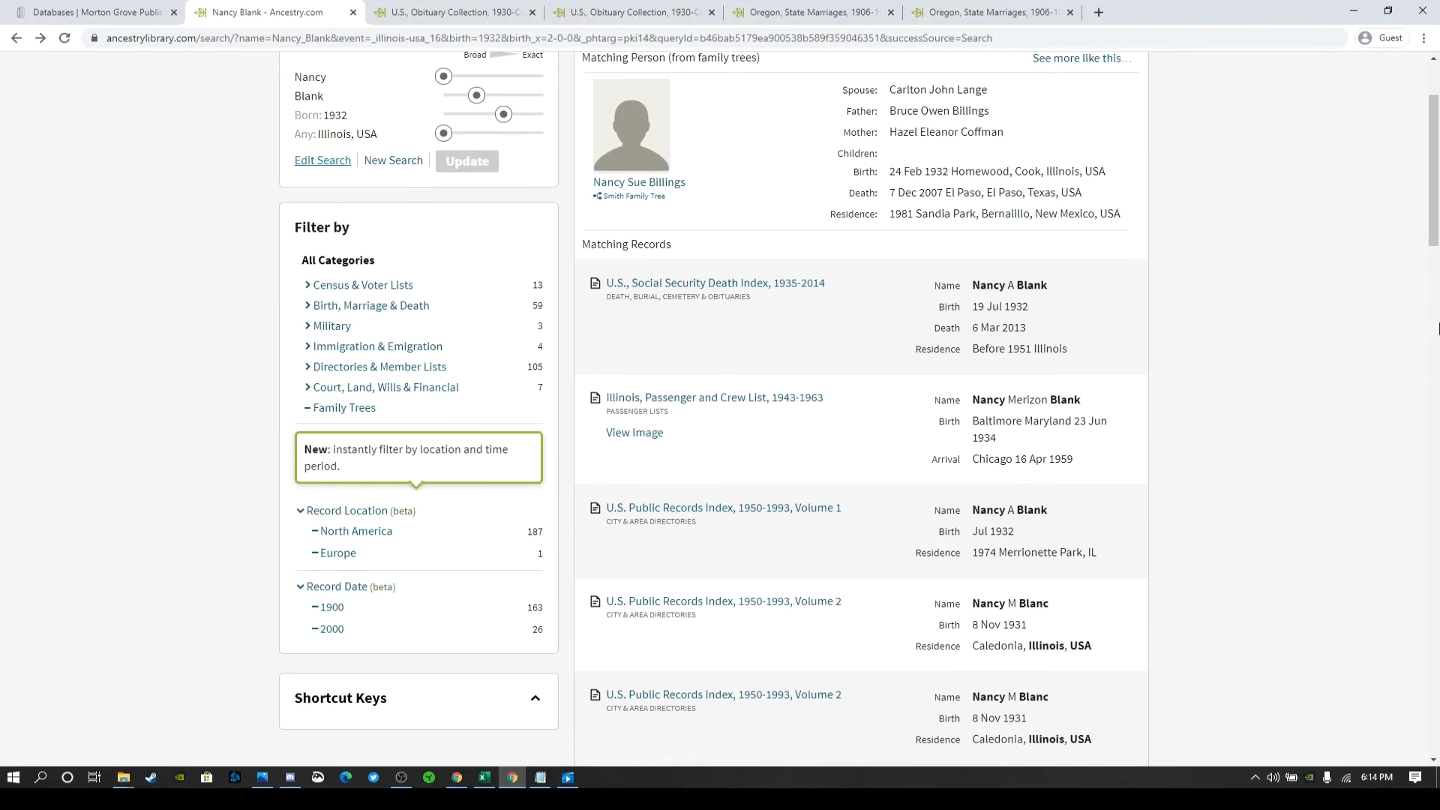
left_click_drag(1434, 240, 1438, 178)
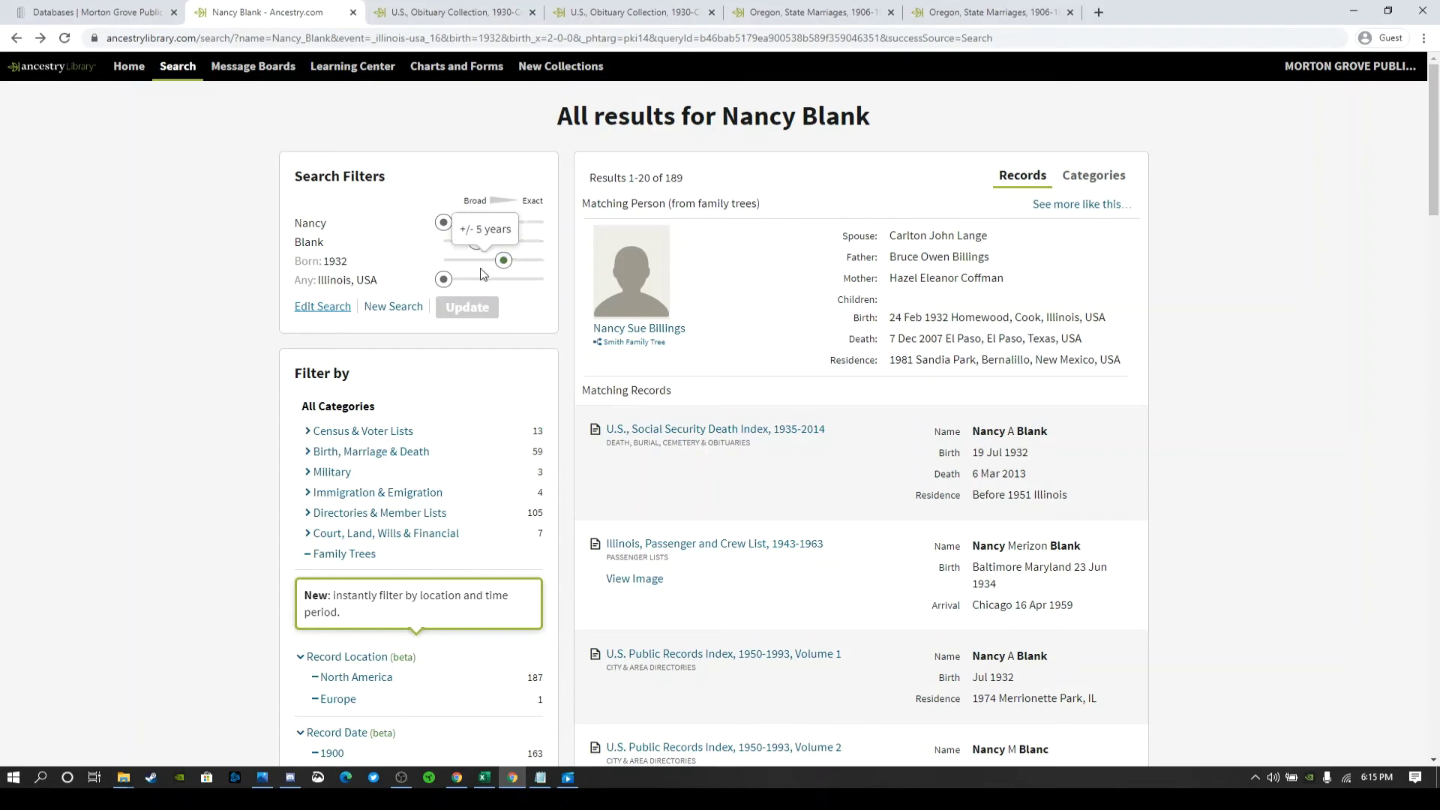
- In Edit Search, replace the place with Cook County, Illinois, USA, marked Exact to this place
left_click(331, 314)
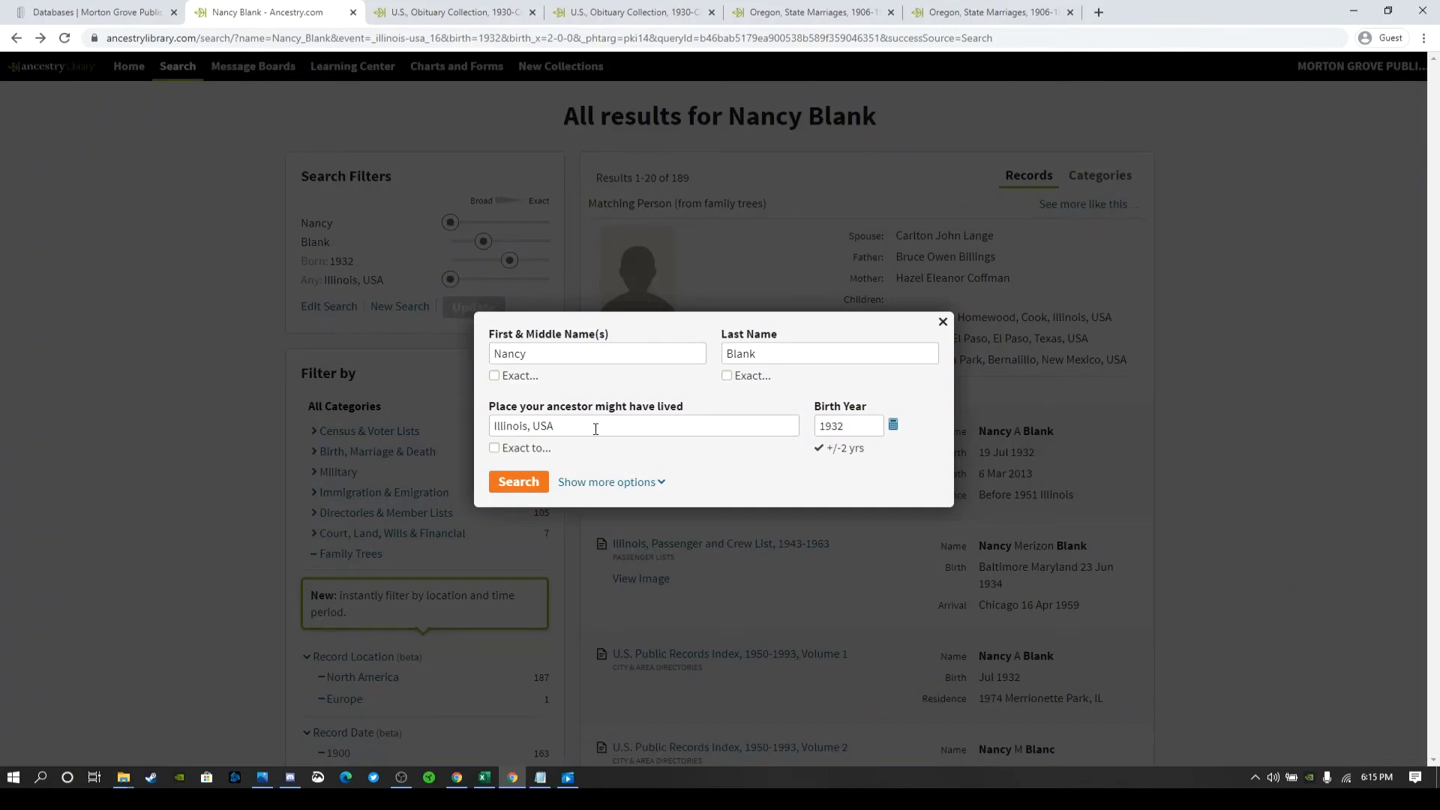
left_click(593, 428)
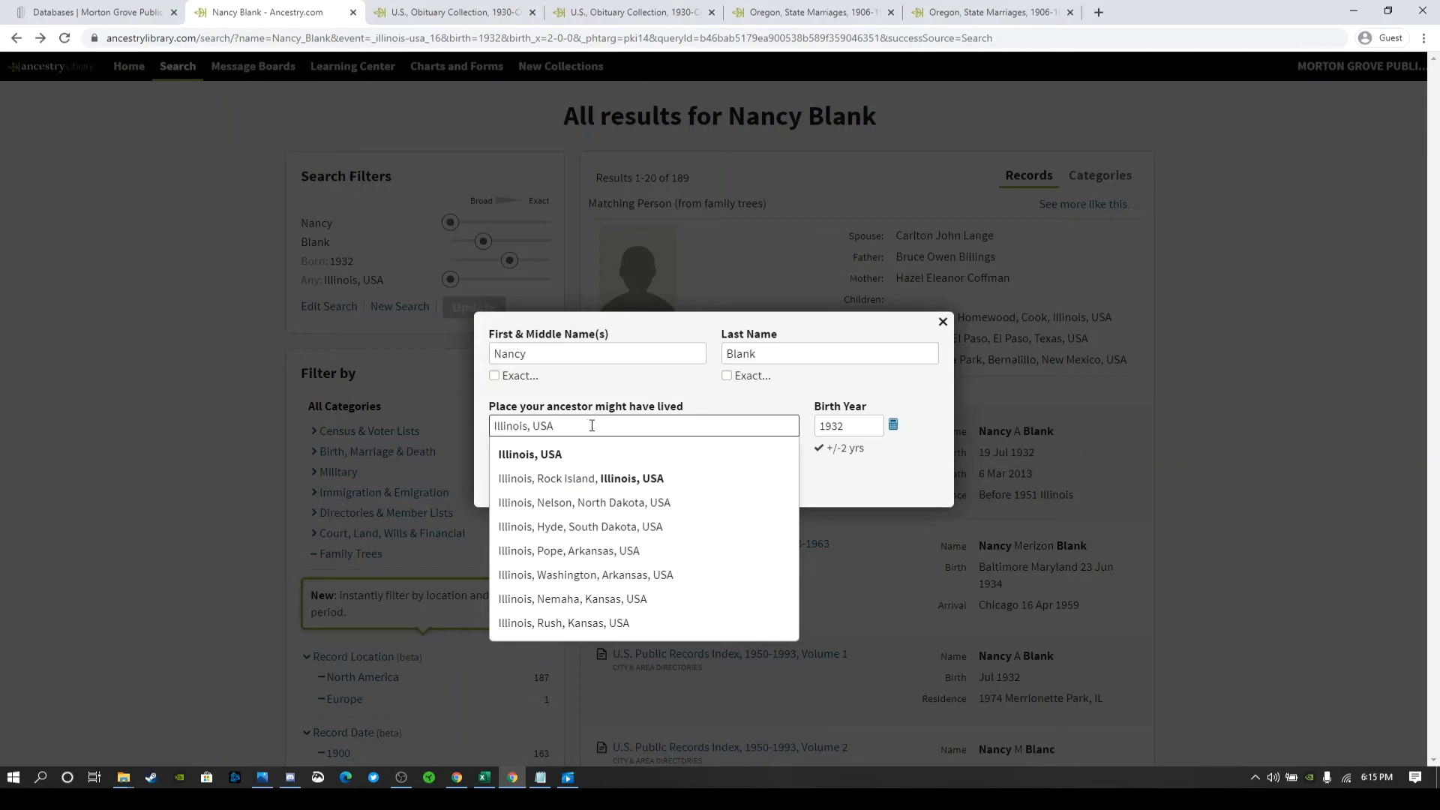
left_click_drag(636, 430, 492, 426)
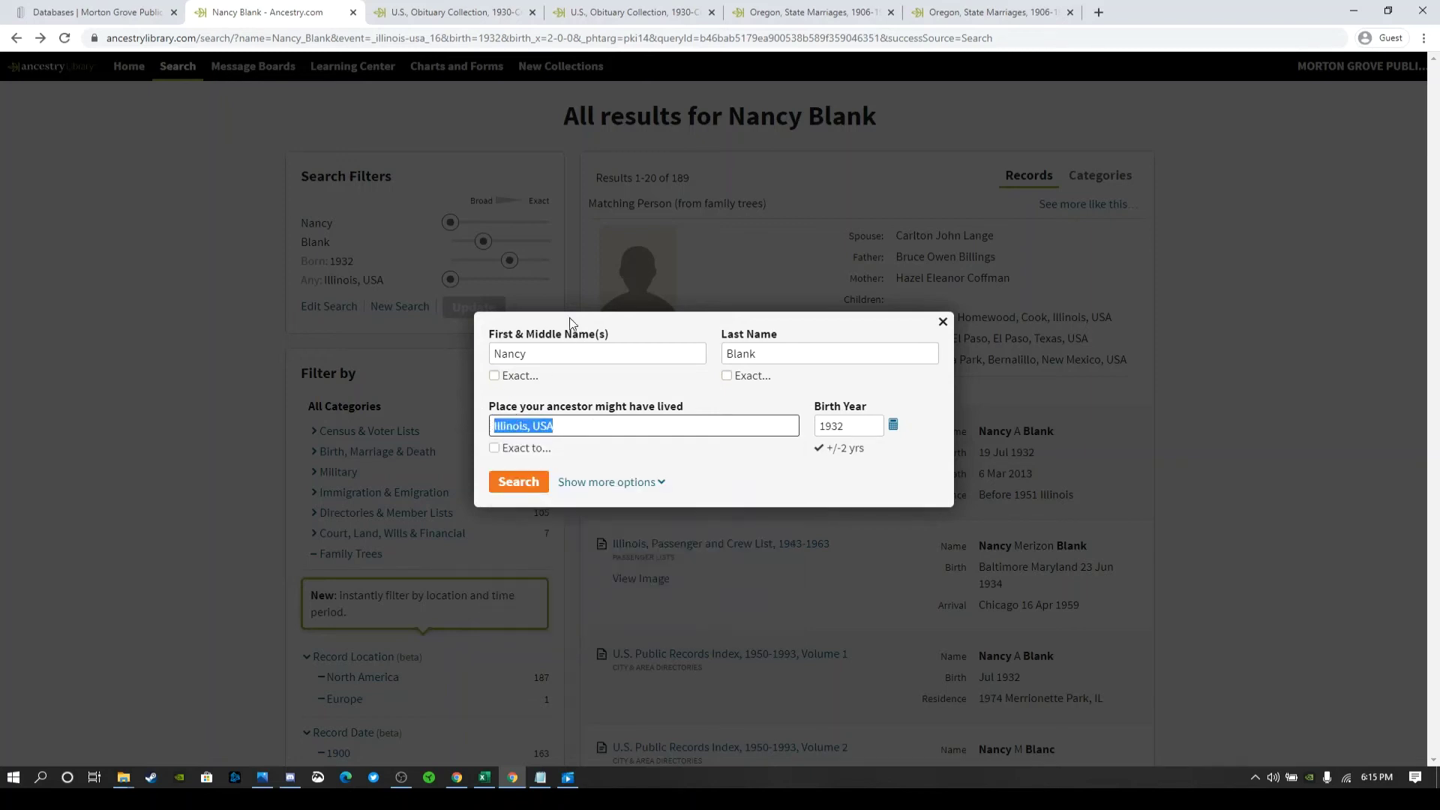
key("BackSpace")
type("Cook")
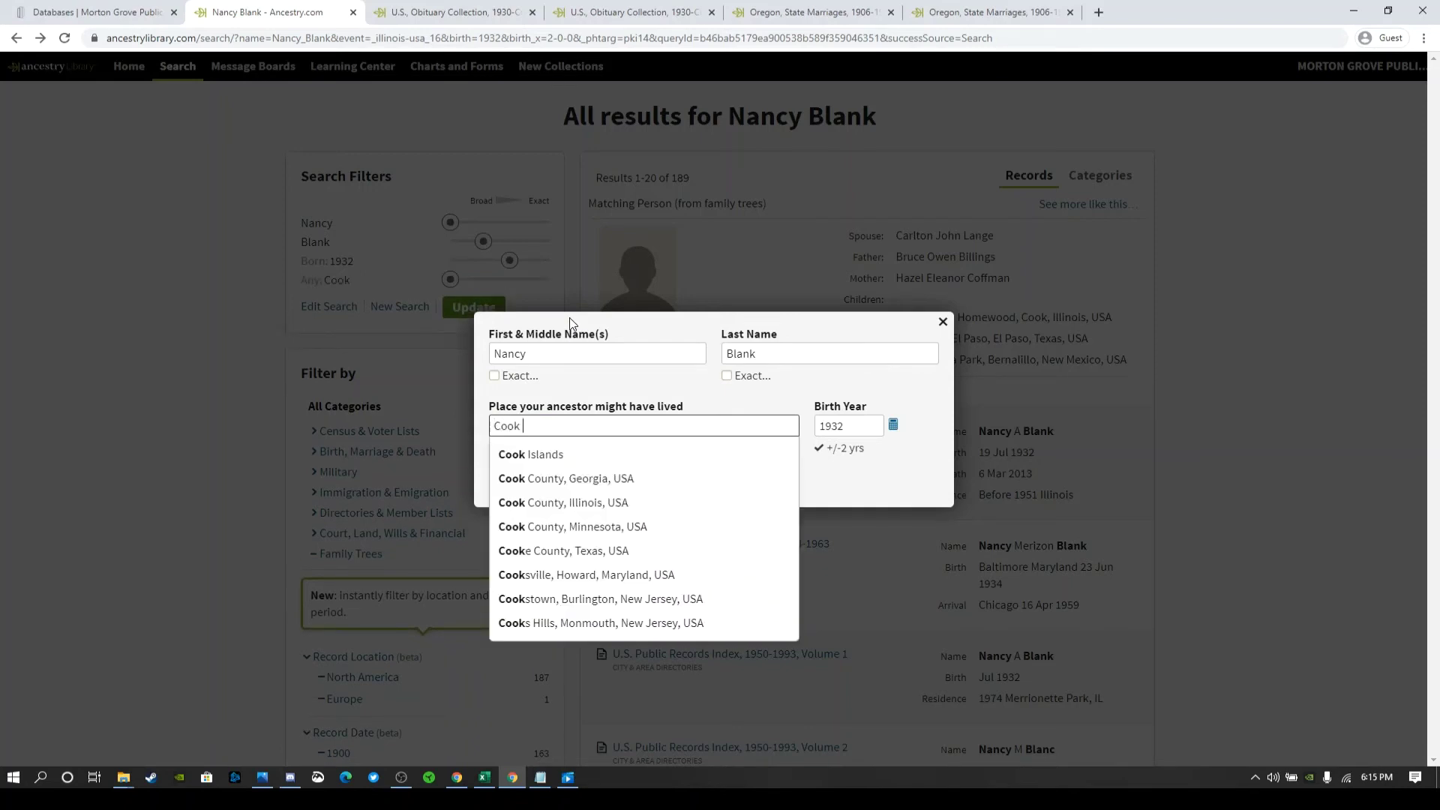
type(" c")
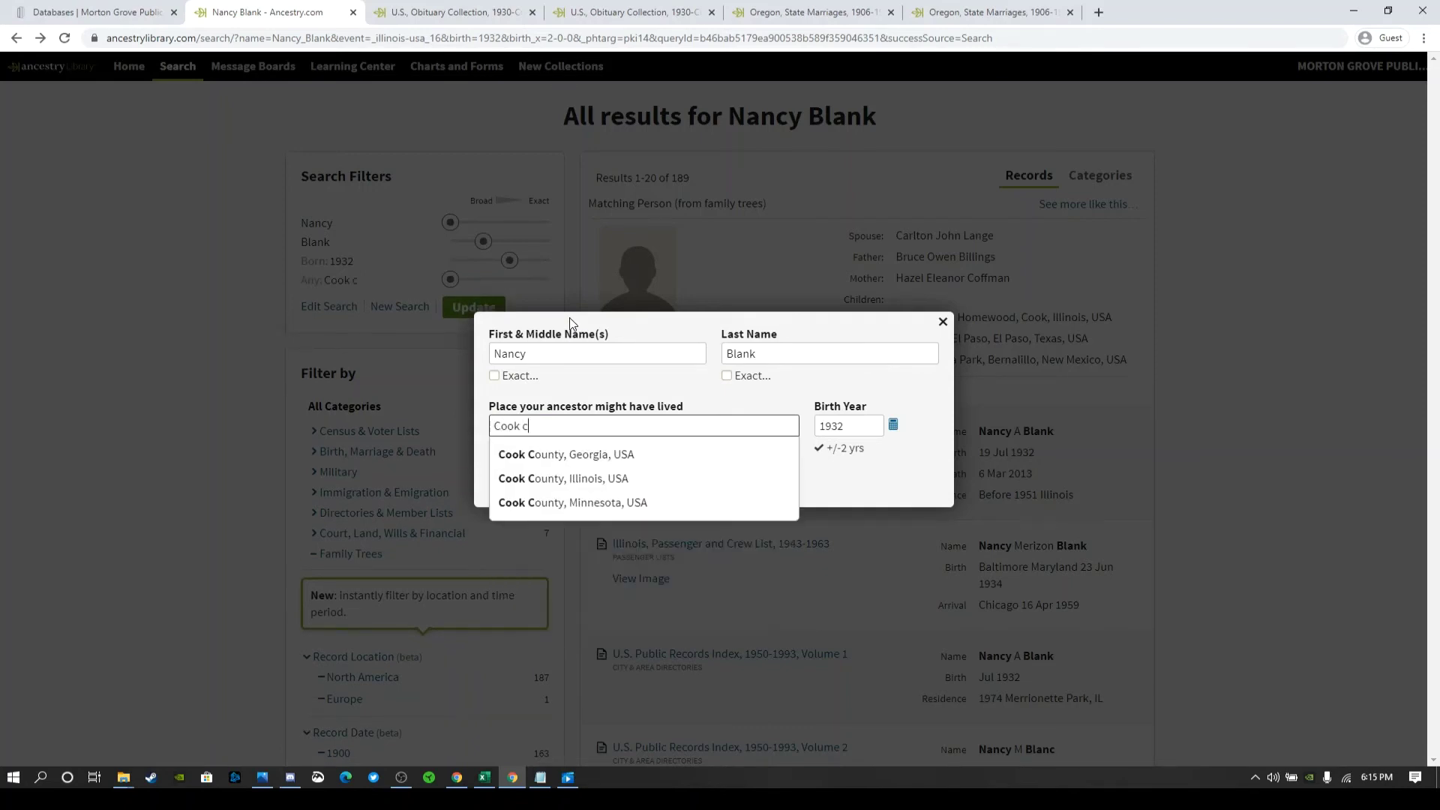
left_click(596, 480)
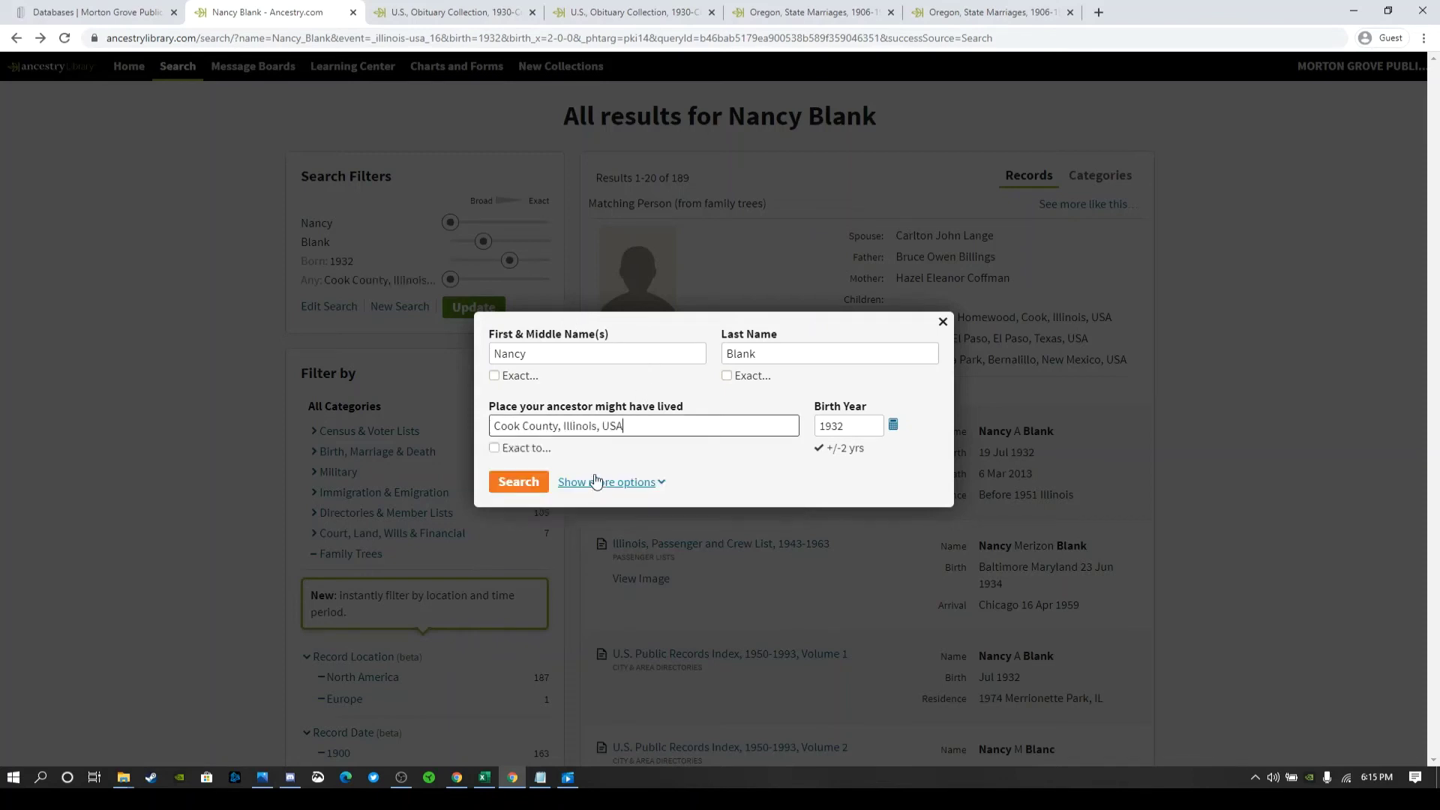
left_click(494, 448)
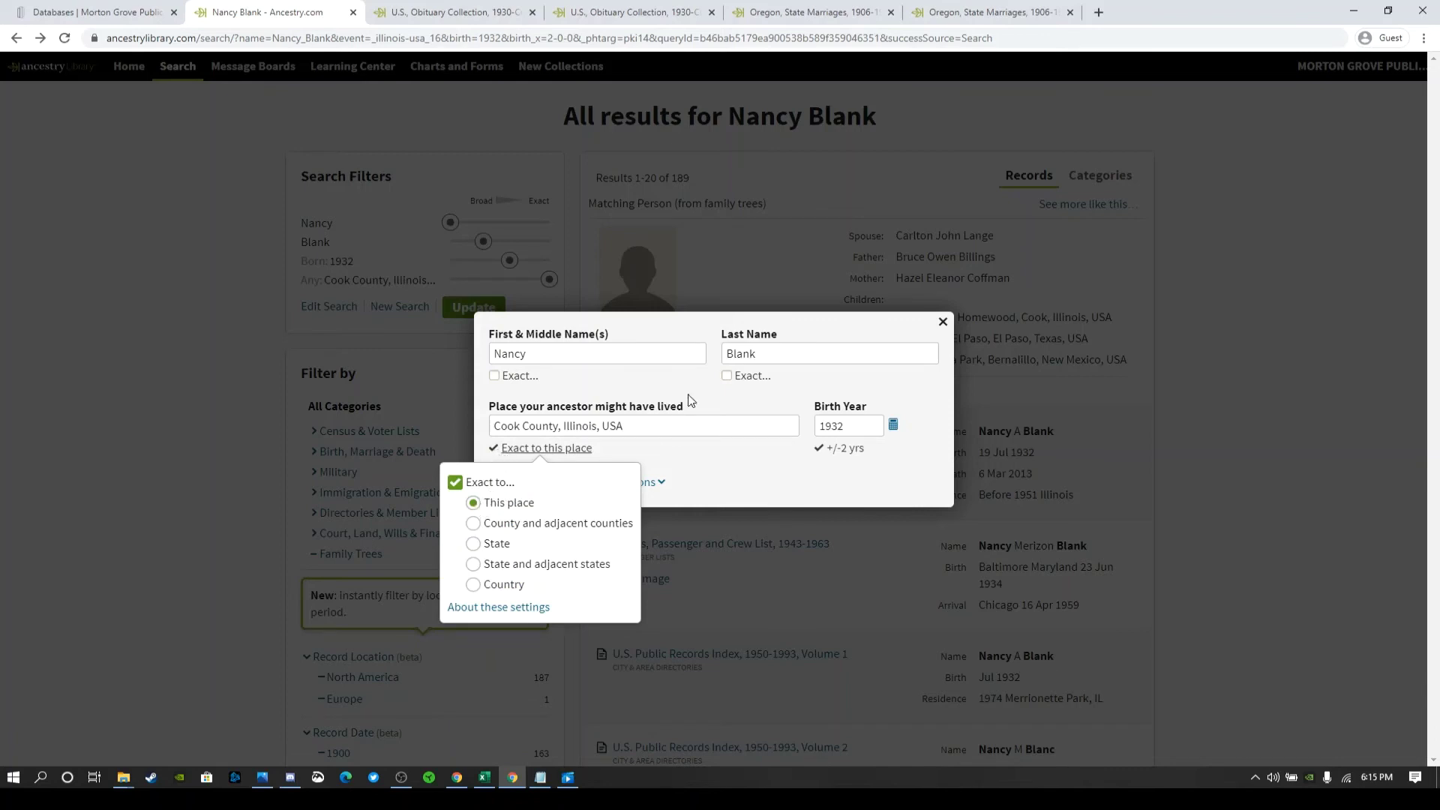
- Change the search surname from Blank to Williams
double_click(729, 360)
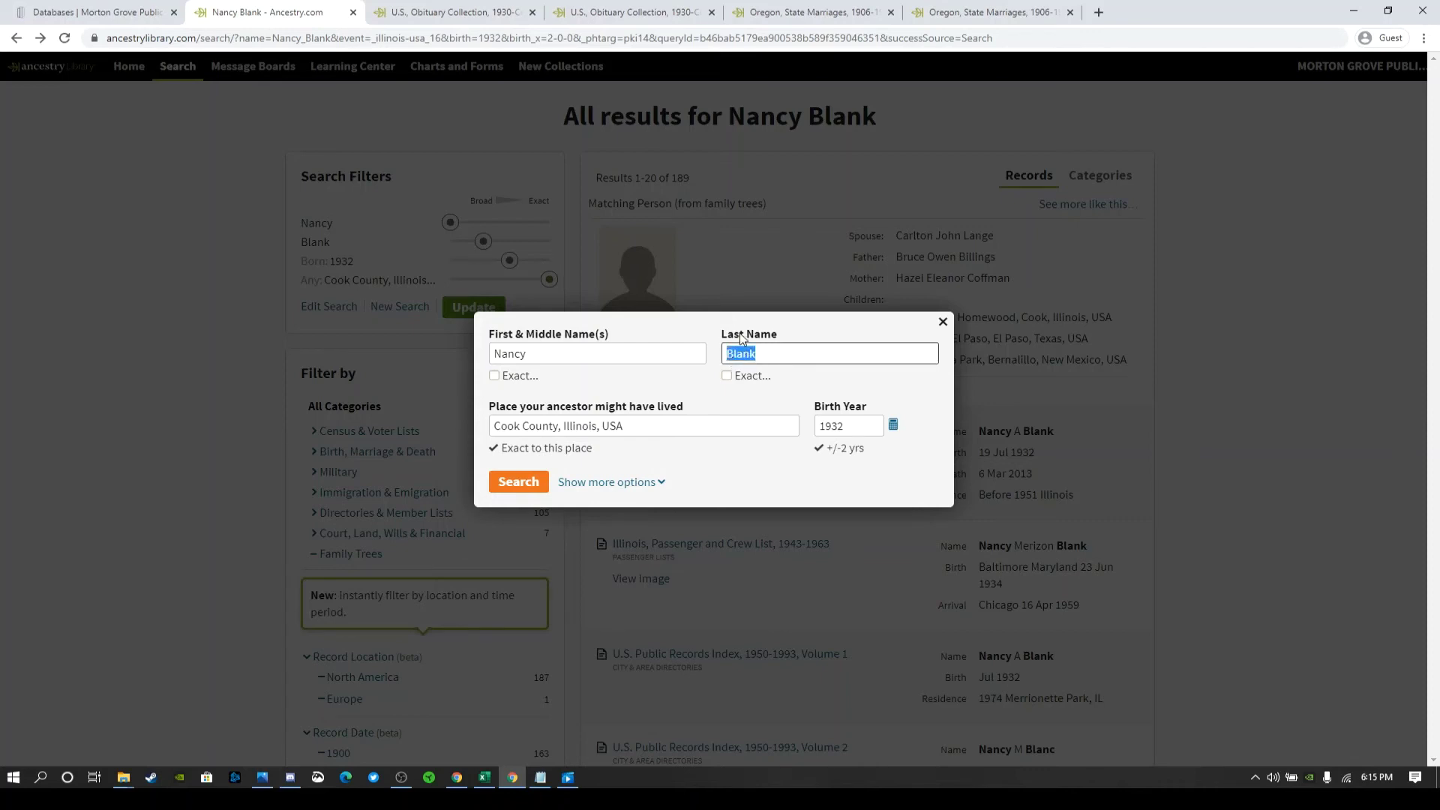
key("BackSpace")
type("Williams")
- Run the revised Williams search, go full screen, and scroll the 149 results
left_click(536, 488)
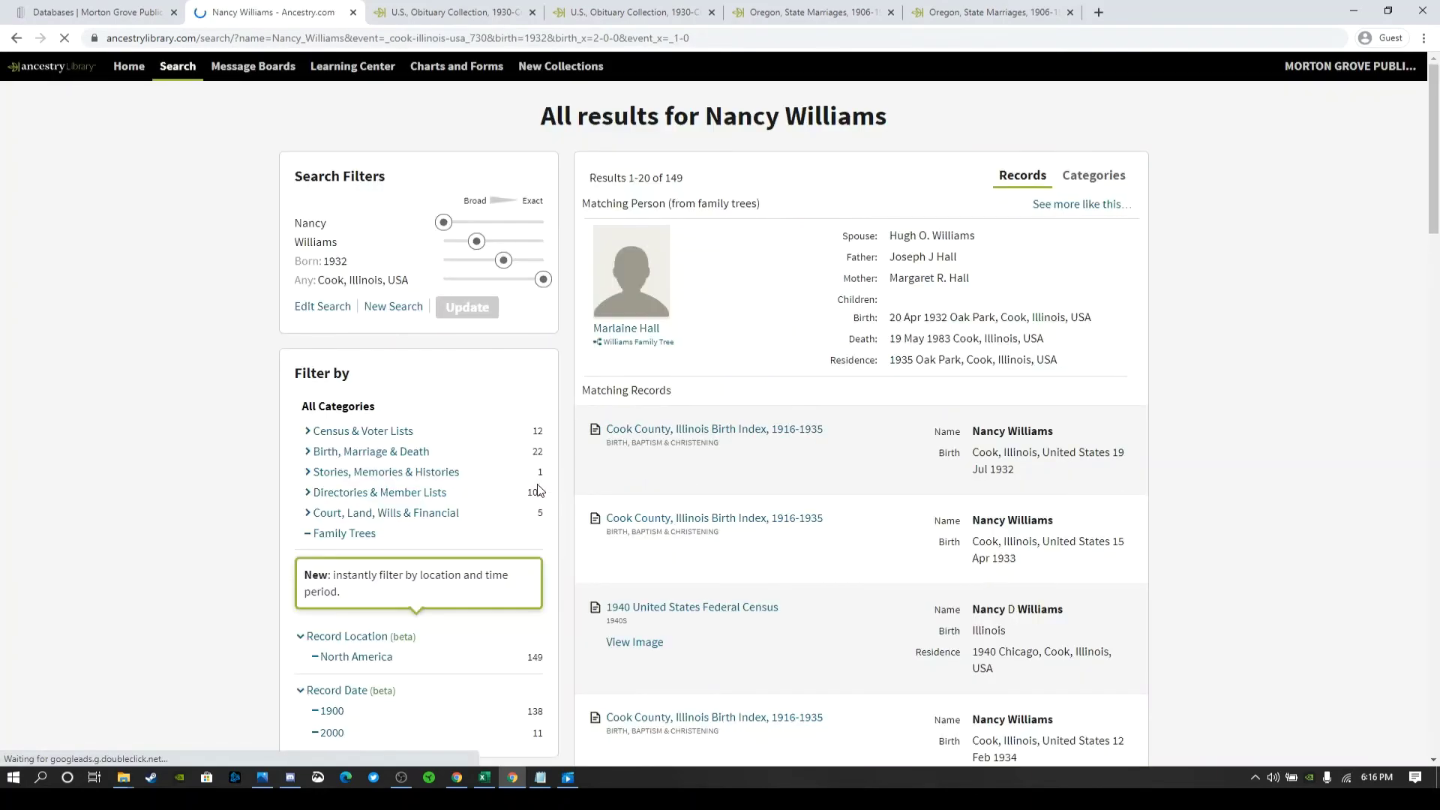
key("F11")
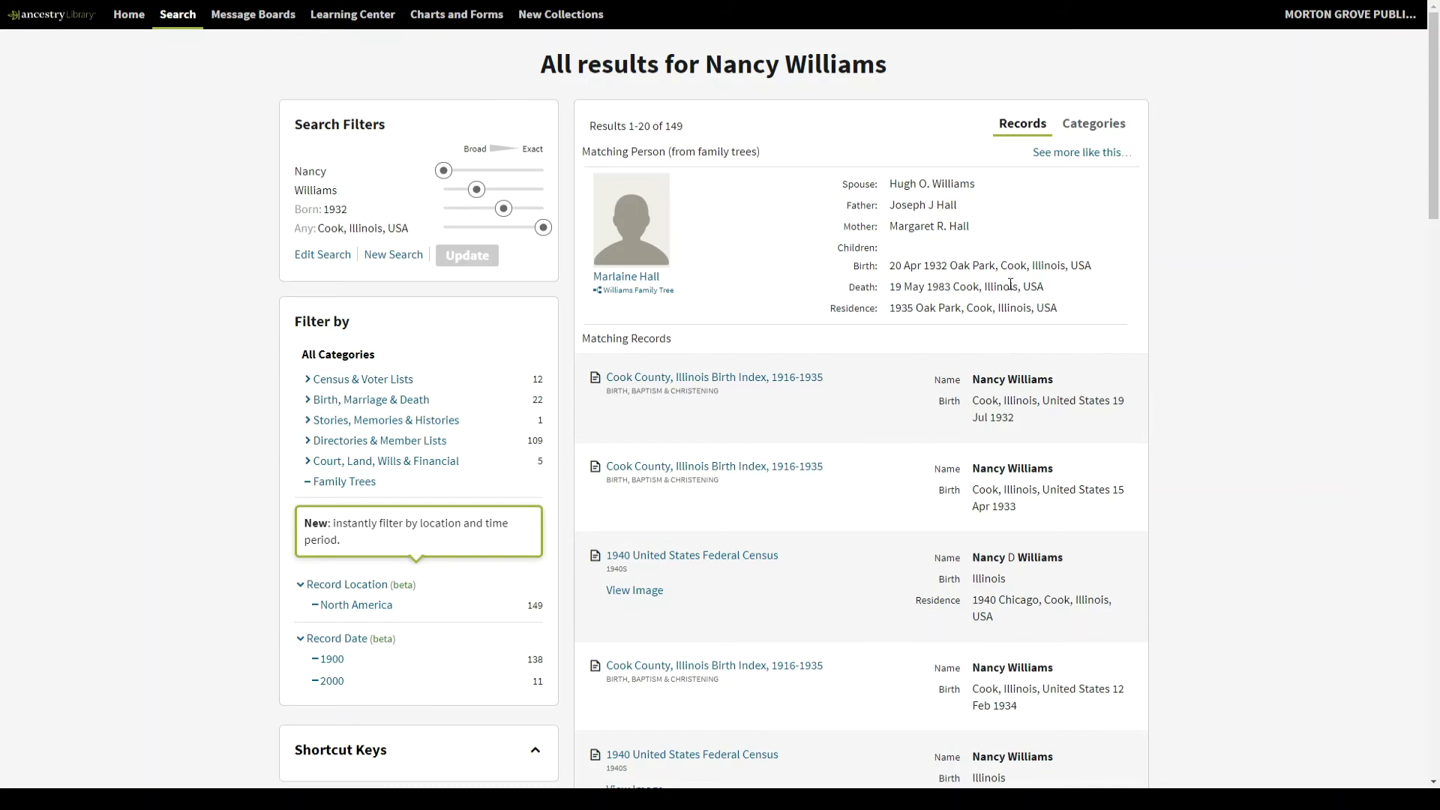
scroll(1145, 411, "down", 1)
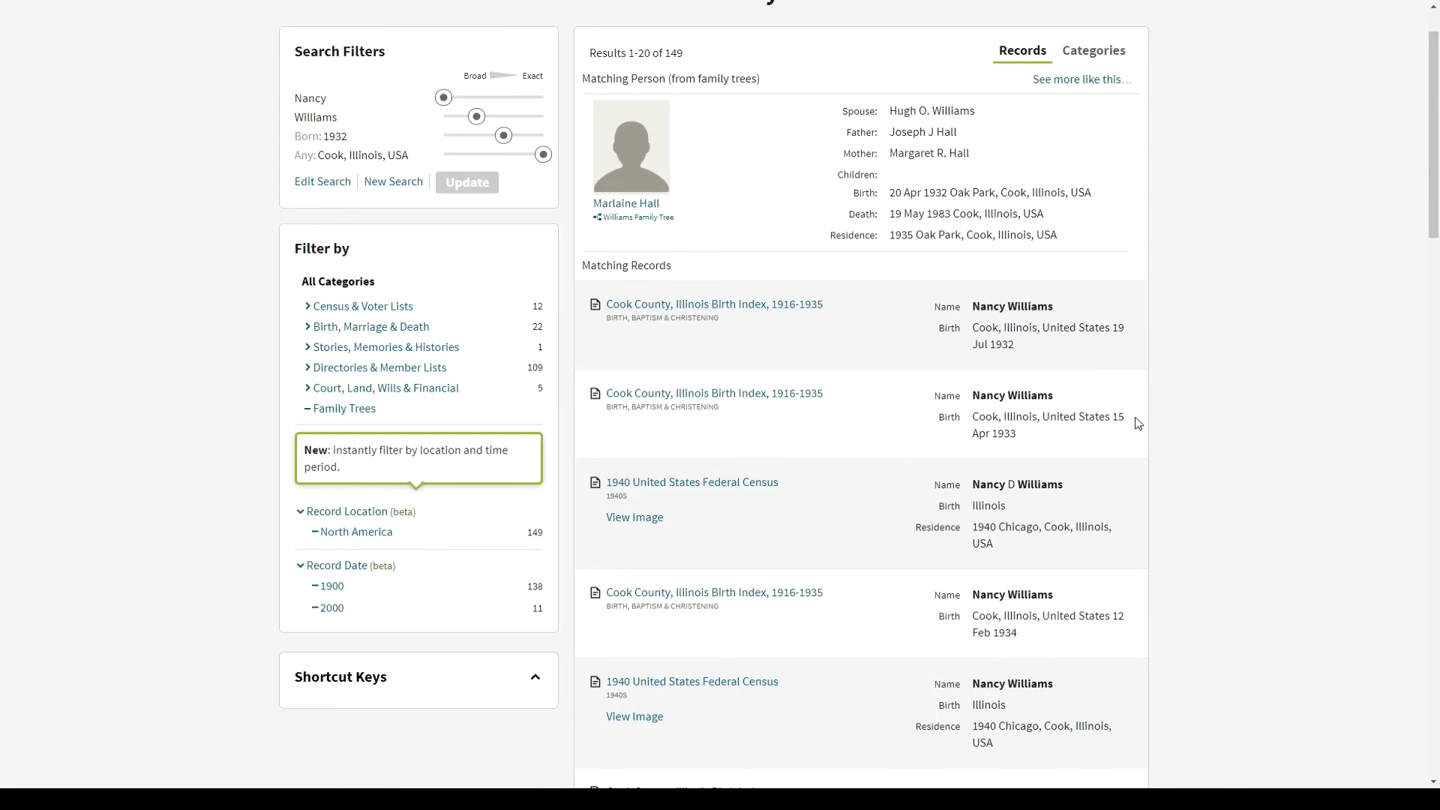
- Filter results to Family Trees and scroll through the 96 tree matches
left_click(373, 413)
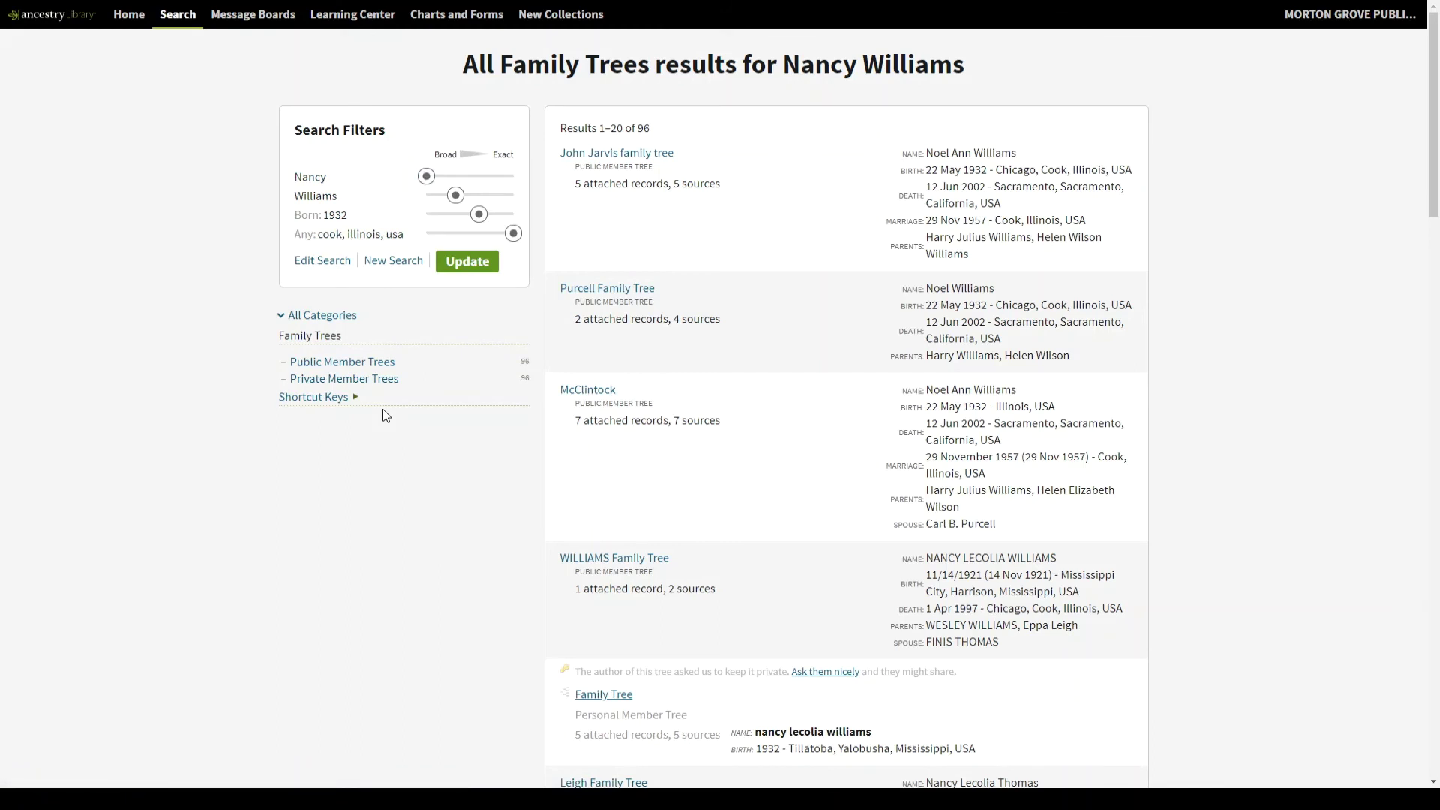
scroll(566, 314, "down", 3)
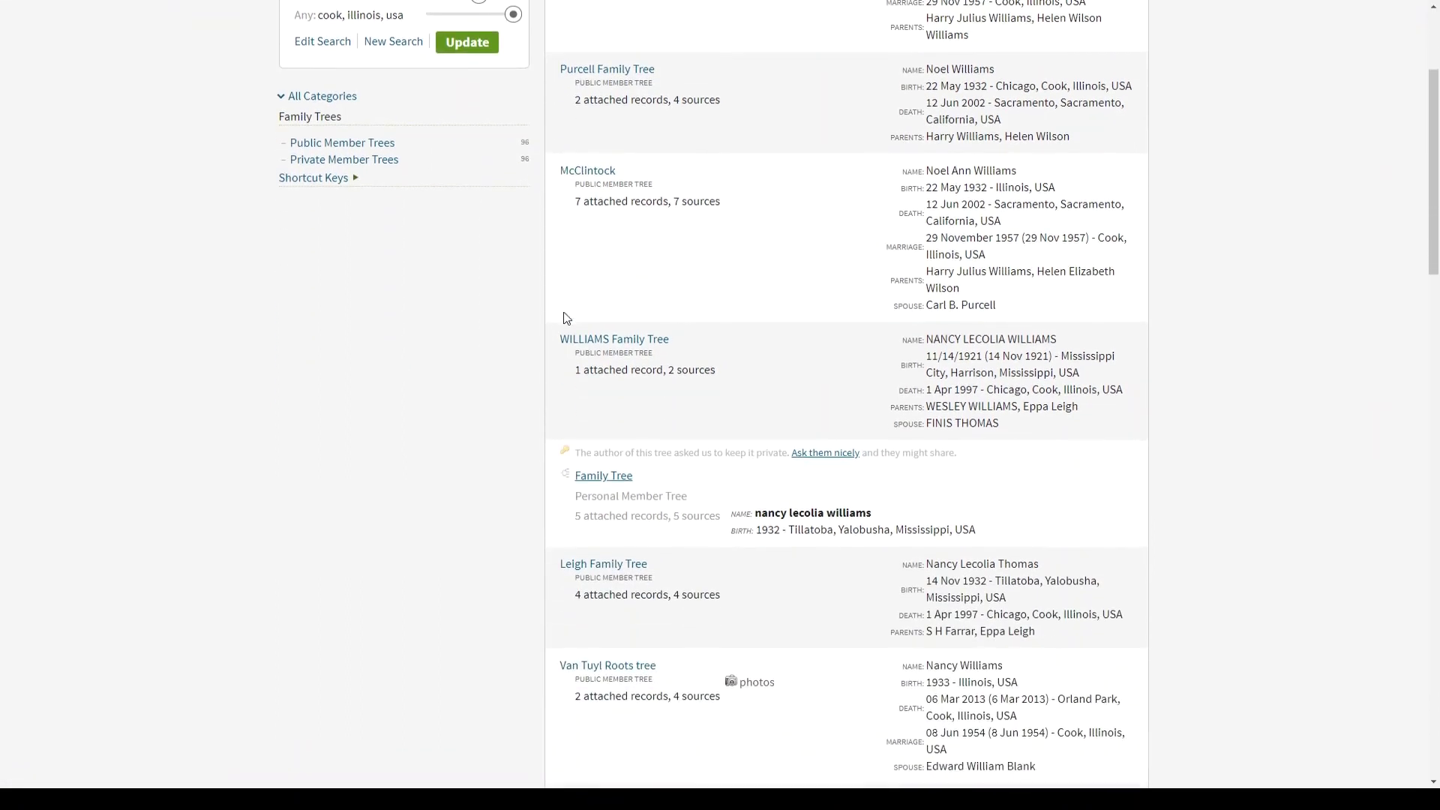
scroll(566, 318, "down", 6)
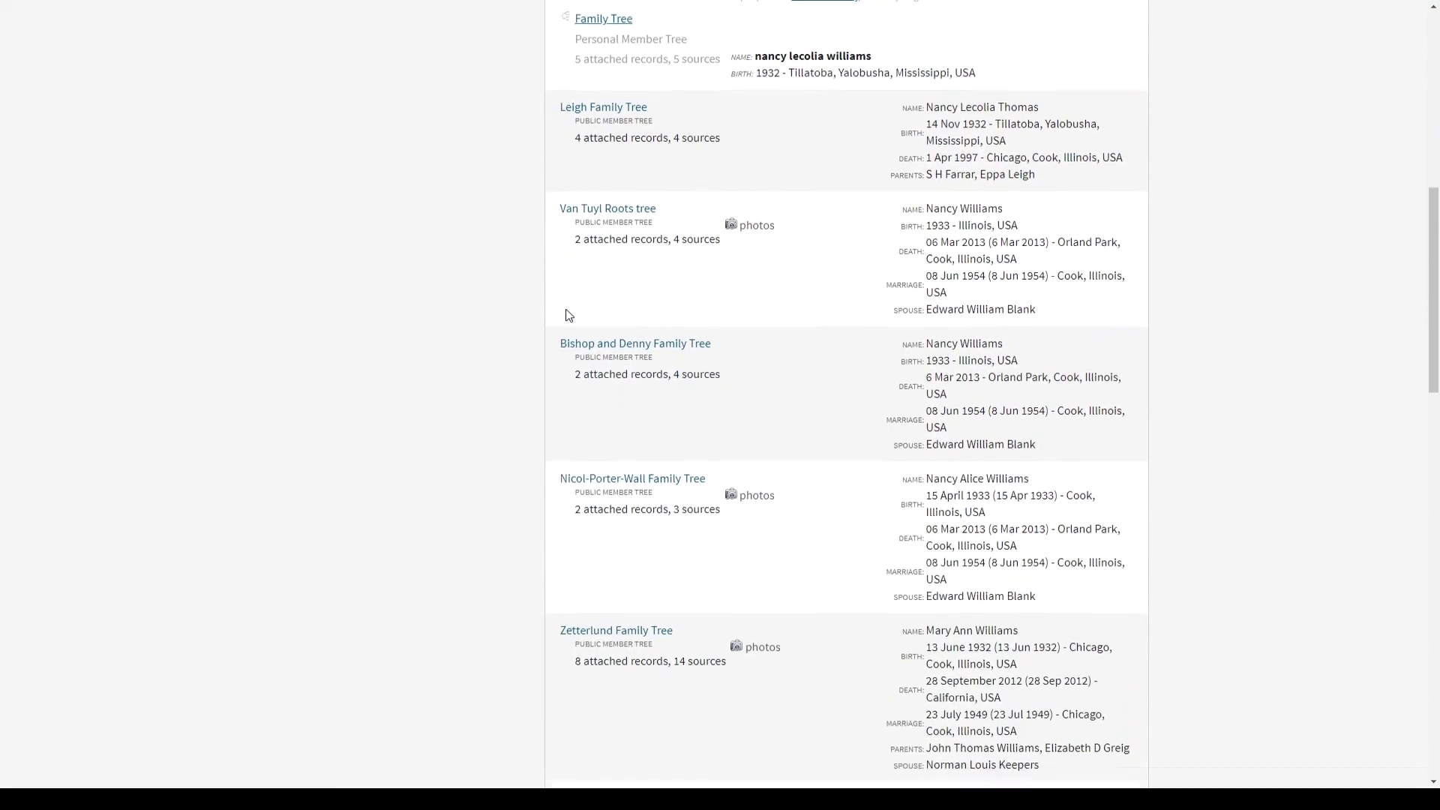
scroll(568, 314, "down", 1)
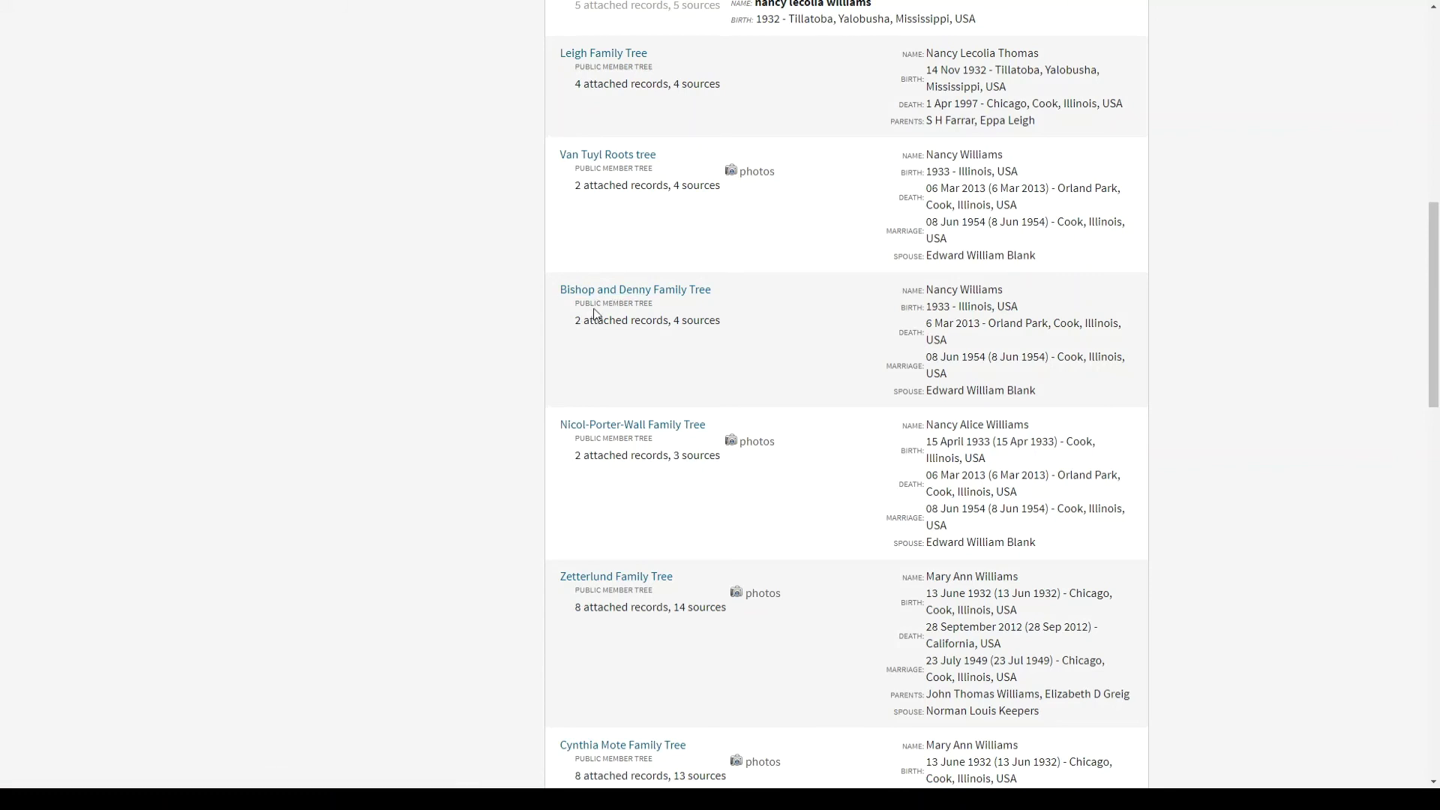
- Open the Bishop and Denny Family Tree profile, then the spouse's profile page
left_click(615, 291)
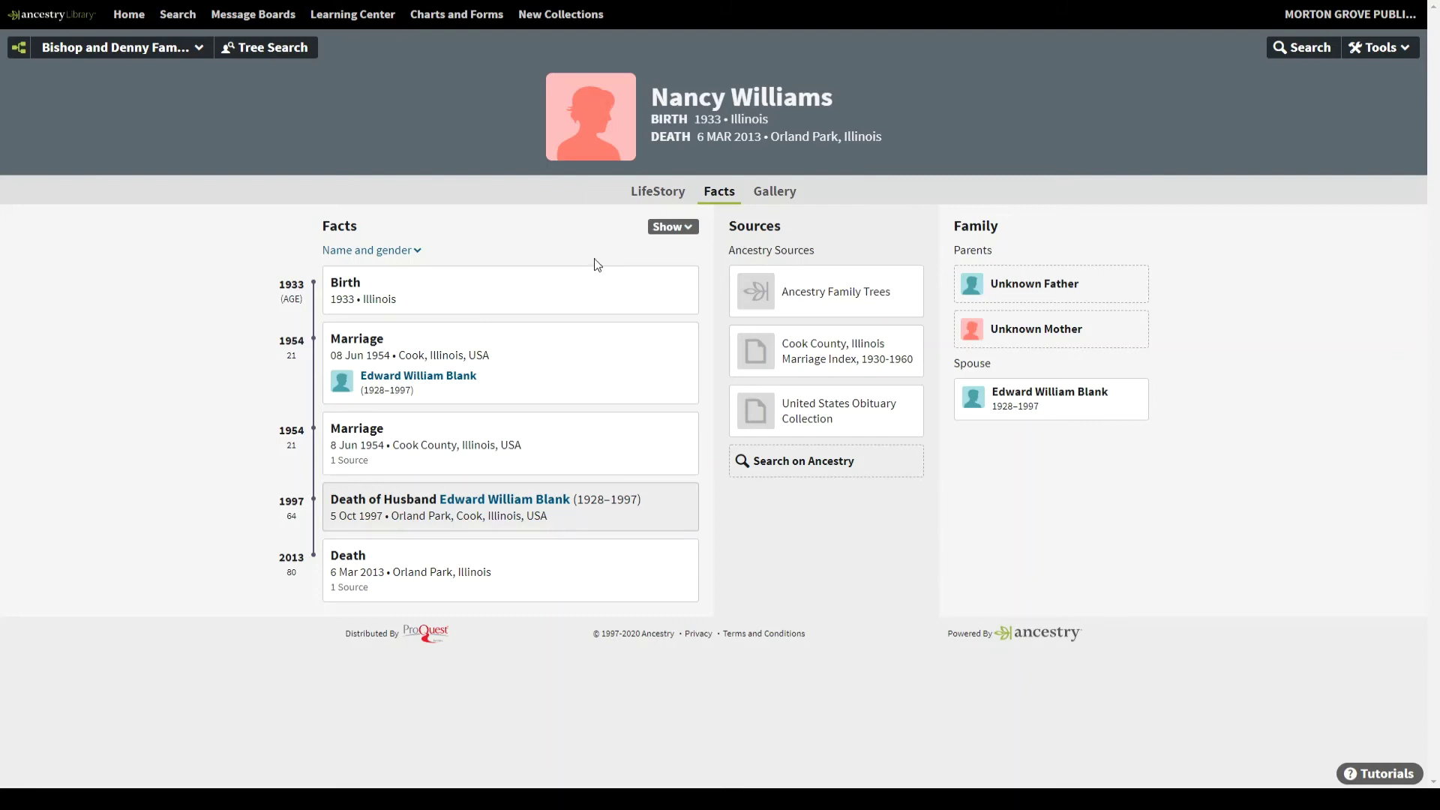
left_click(1077, 409)
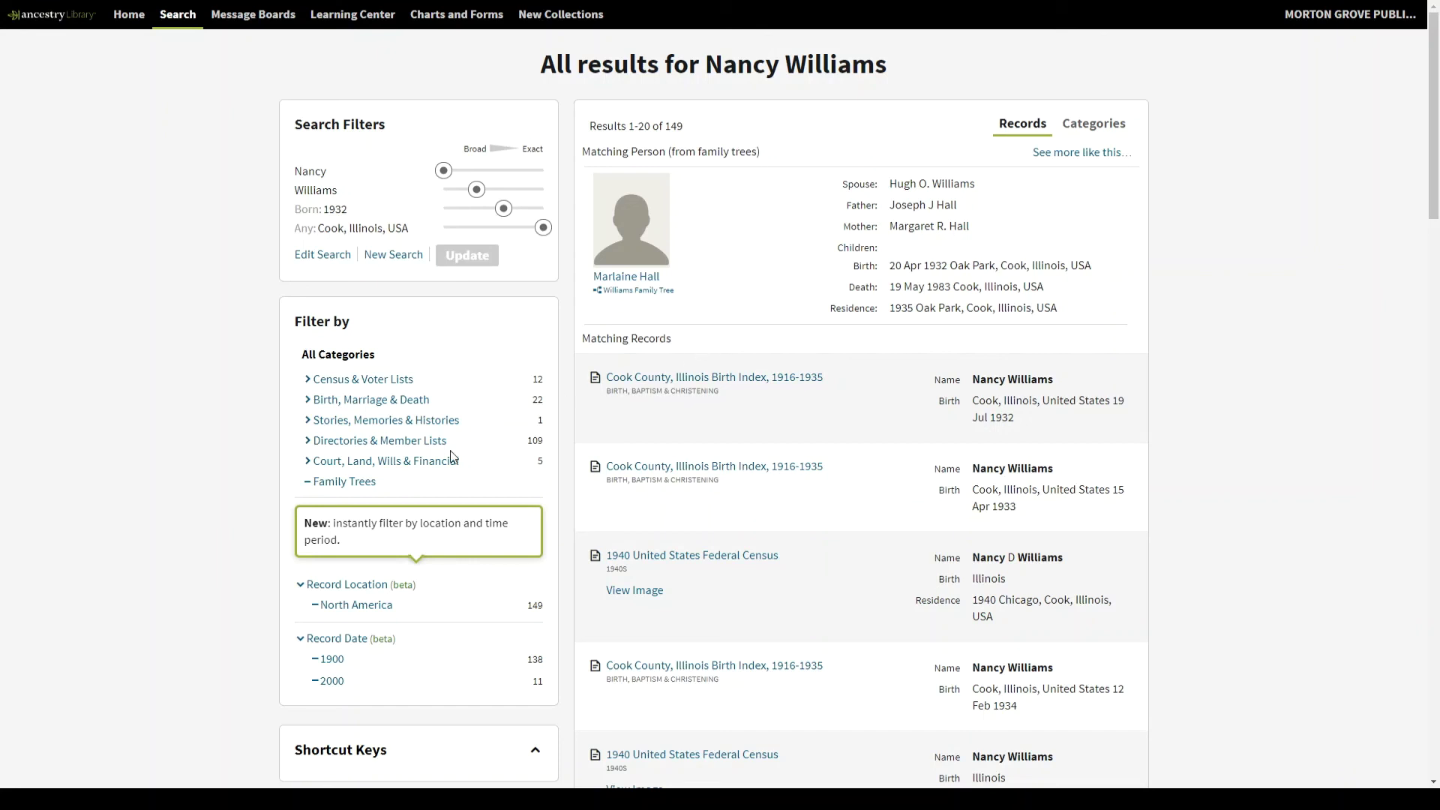
- Filter to Directories & Member Lists and open the 1947 Chicago U.S., School Yearbooks record
left_click(411, 447)
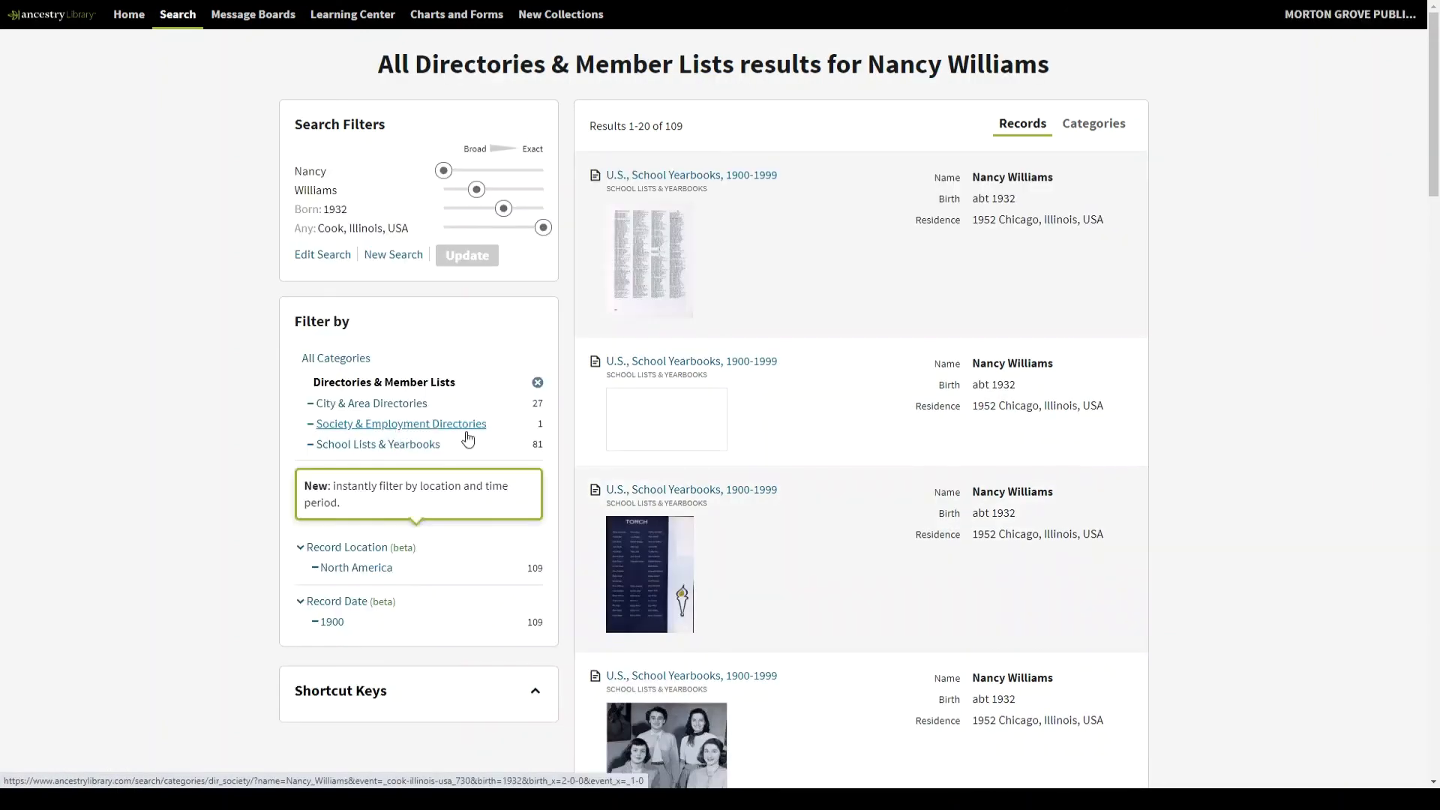
scroll(688, 405, "down", 2)
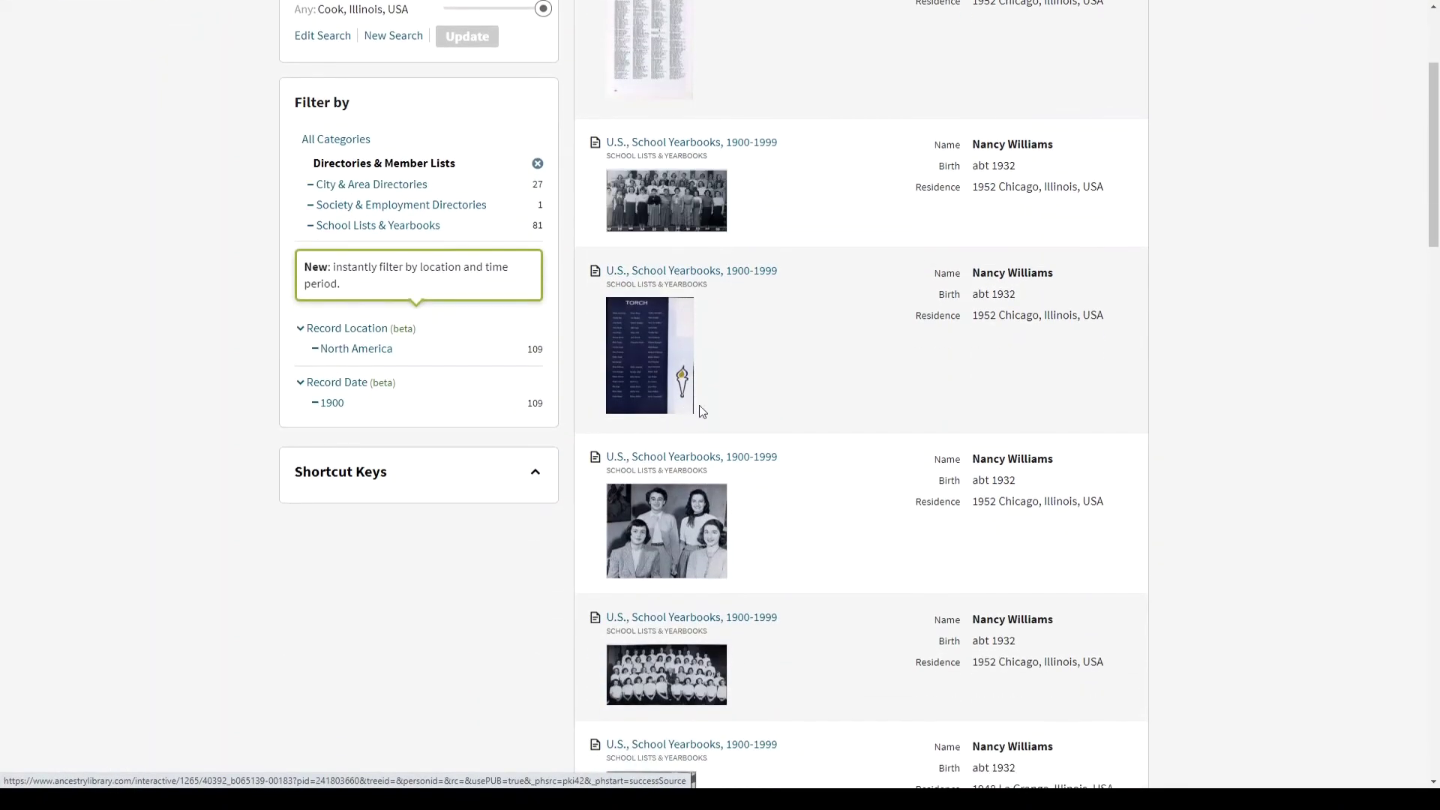
scroll(731, 515, "down", 3)
scroll(733, 516, "down", 8)
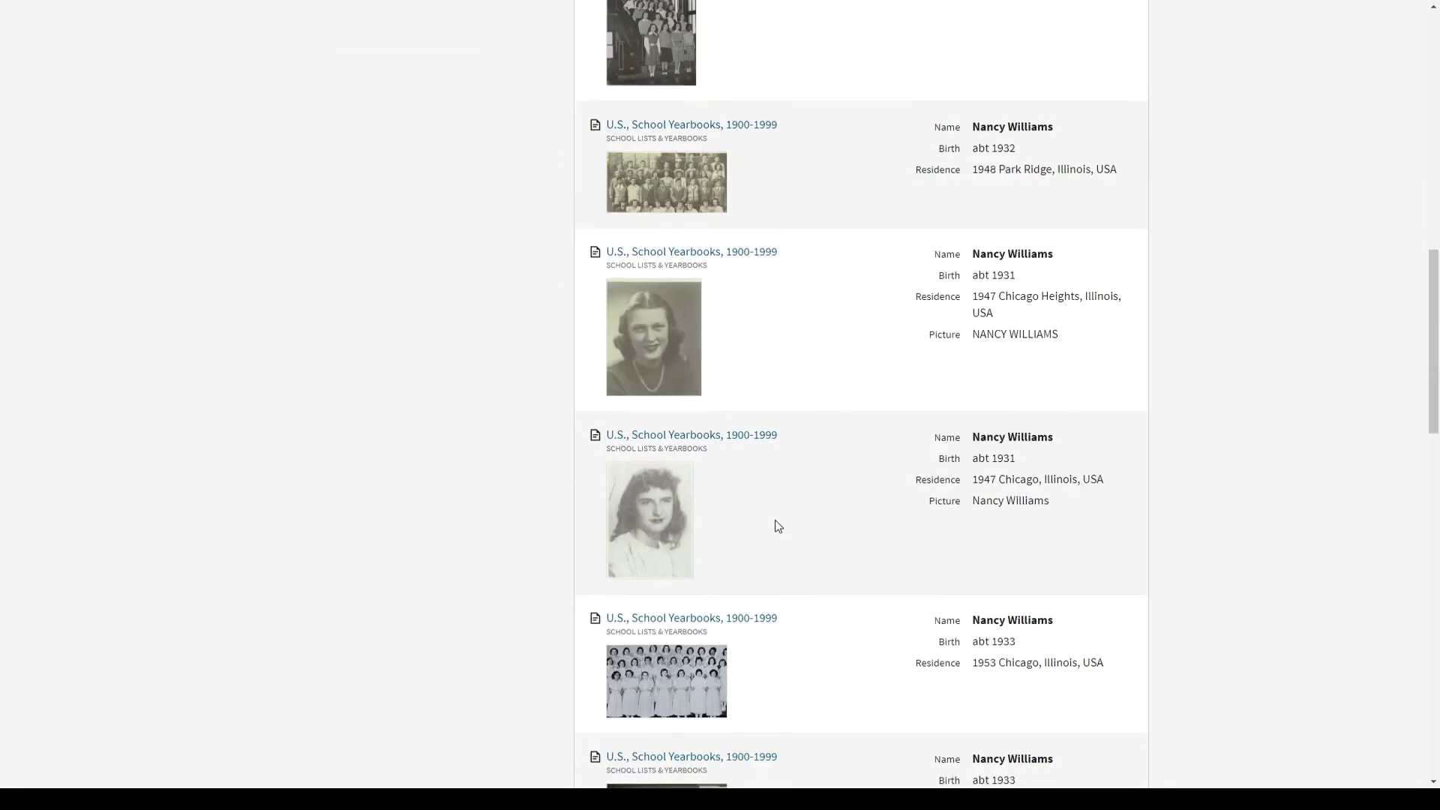
scroll(805, 456, "down", 2)
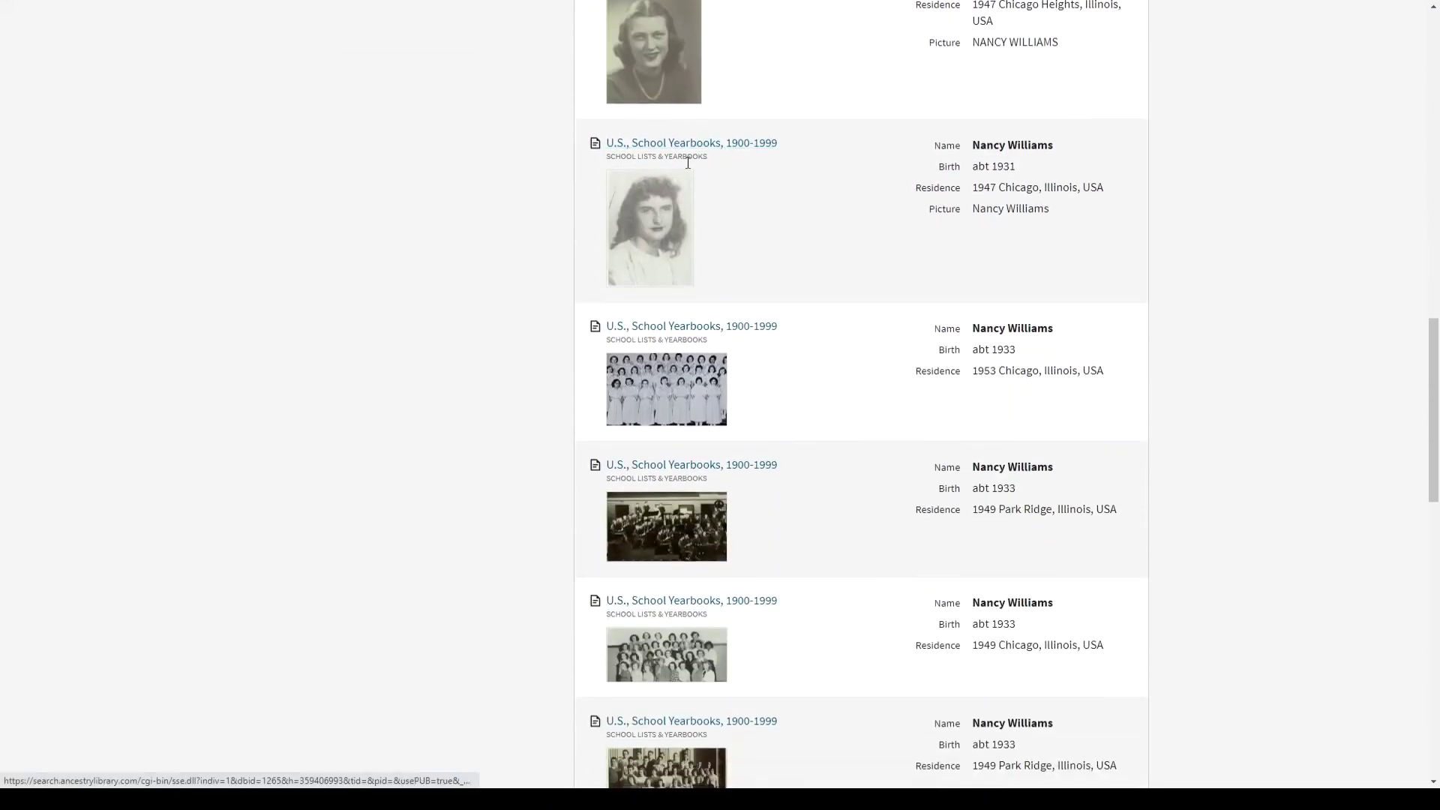
left_click(707, 144)
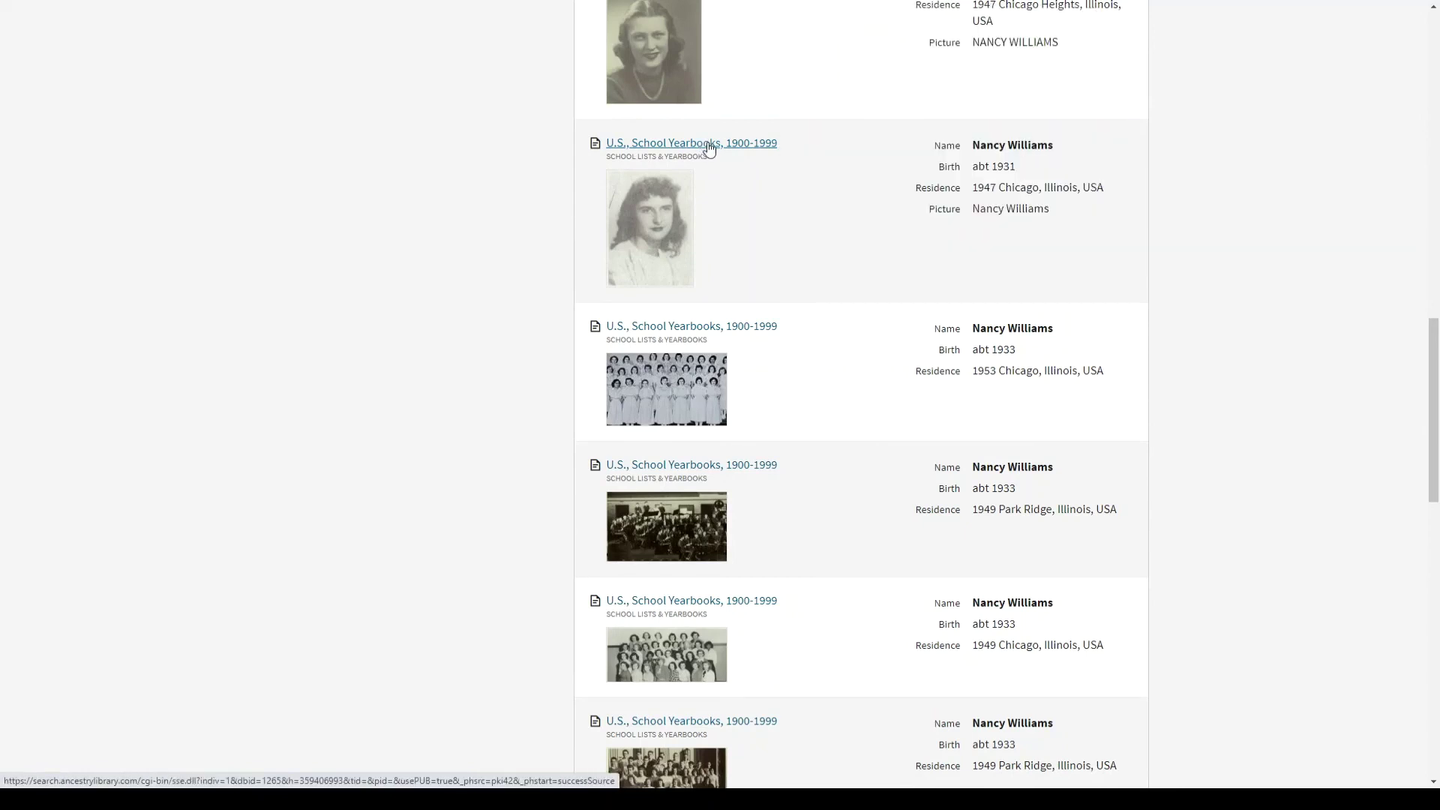
left_click(736, 152)
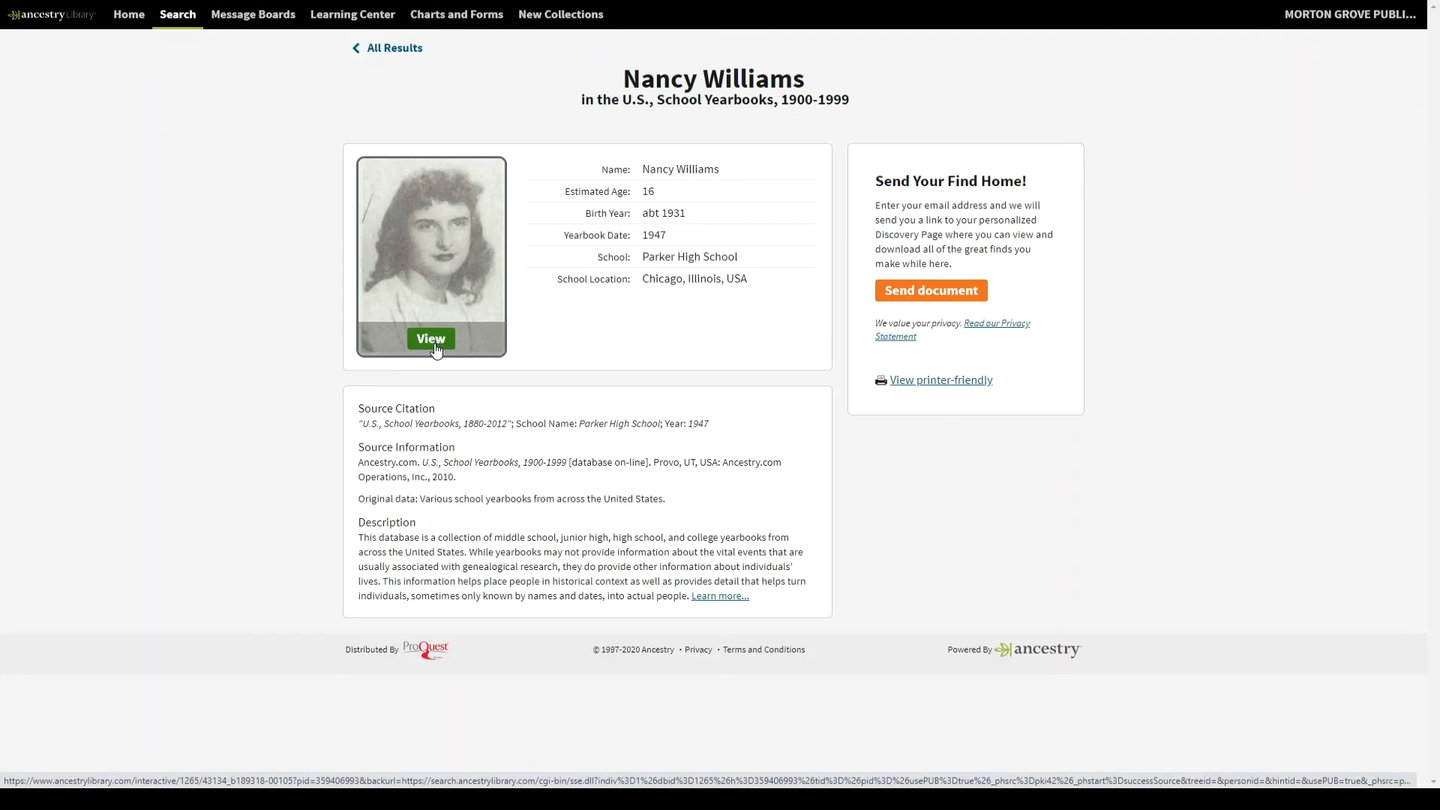
- View the original 1947 Parker High School yearbook page image, page 106 of 184
left_click(440, 349)
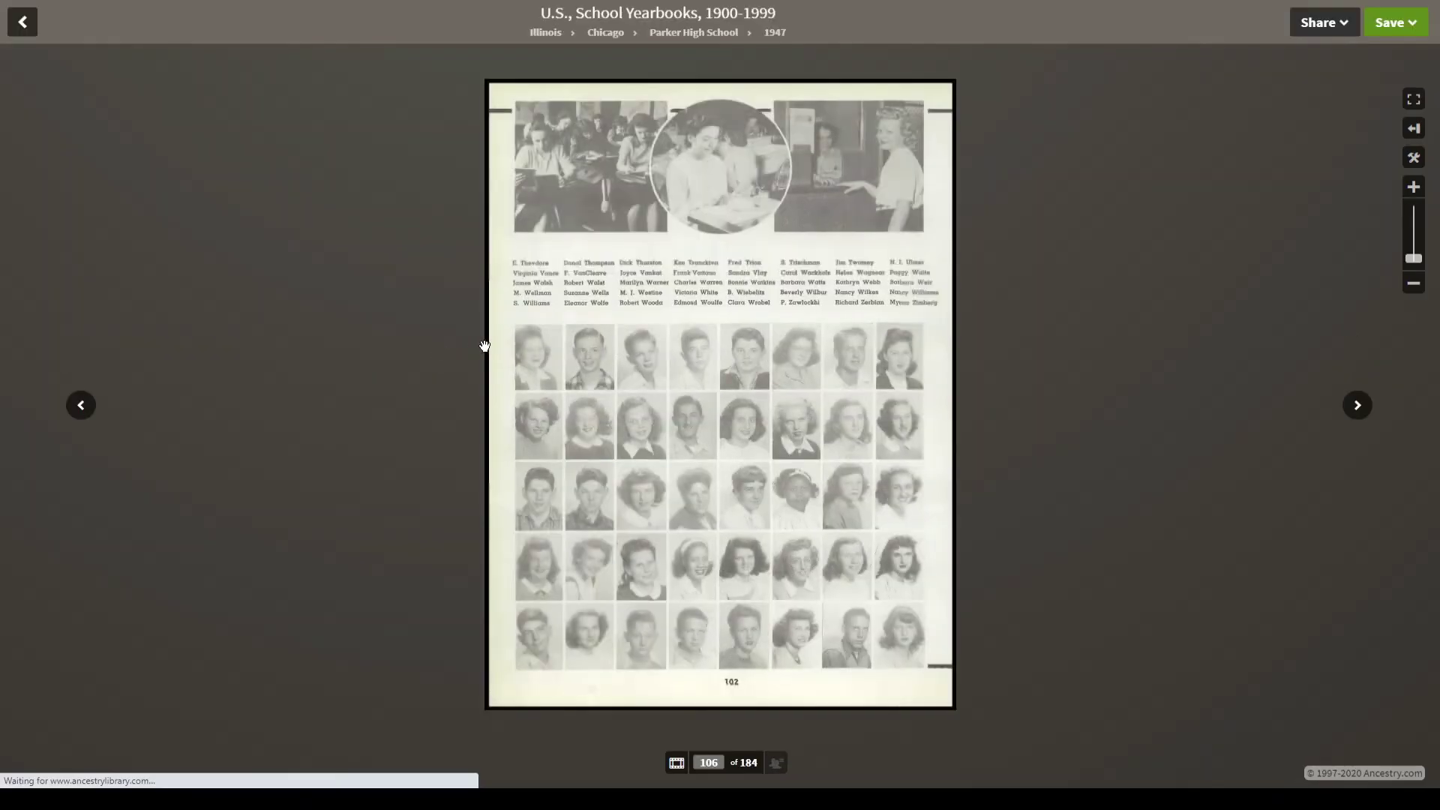